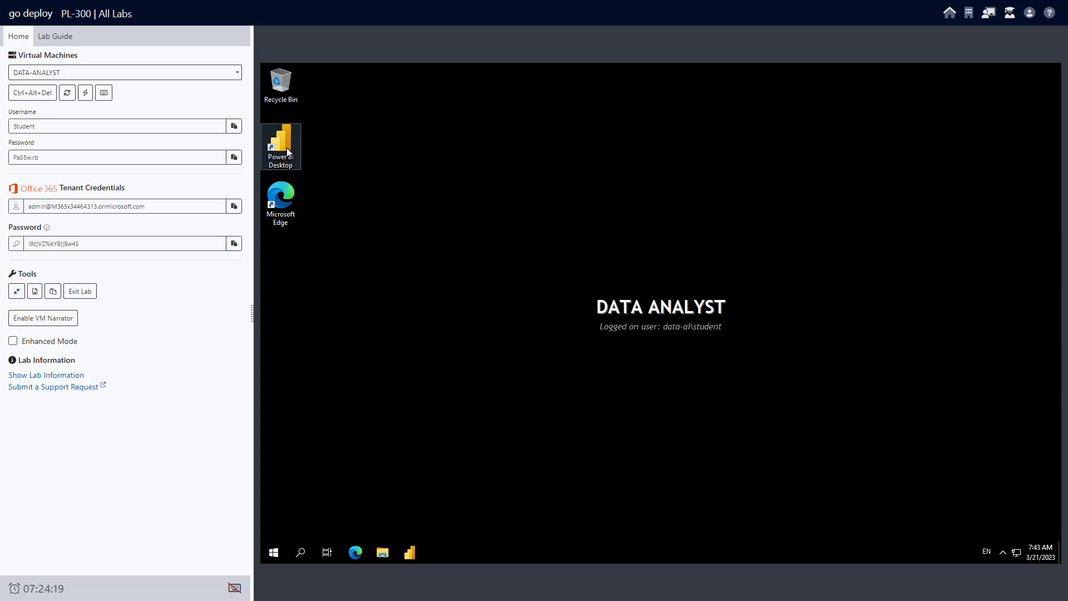
Step: Launch Power BI Desktop with a blank report, dismissing the welcome splash and the share tip
double_click(271, 140)
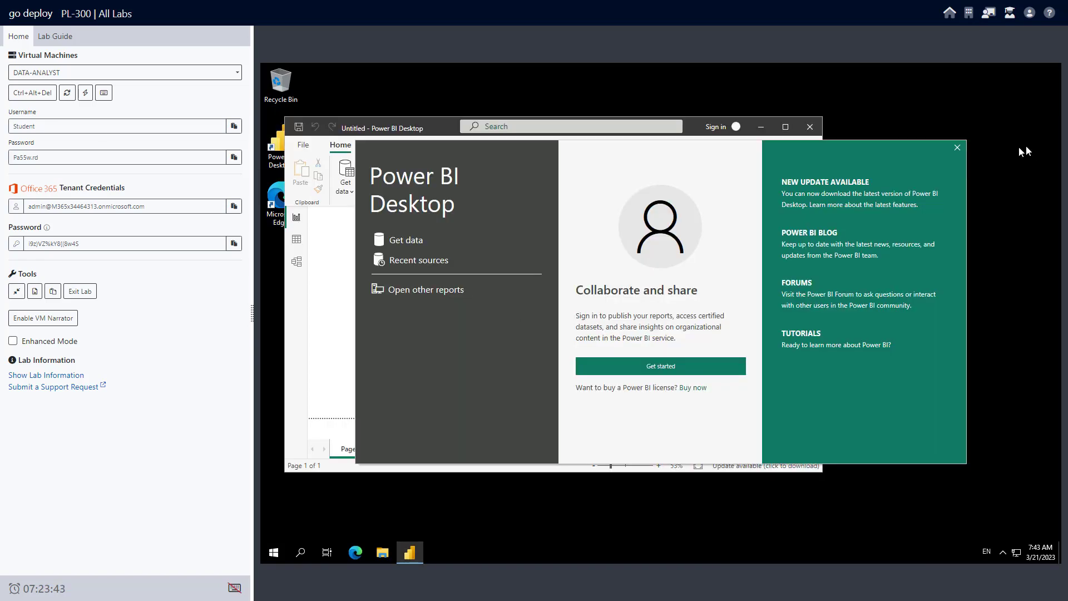
click(957, 148)
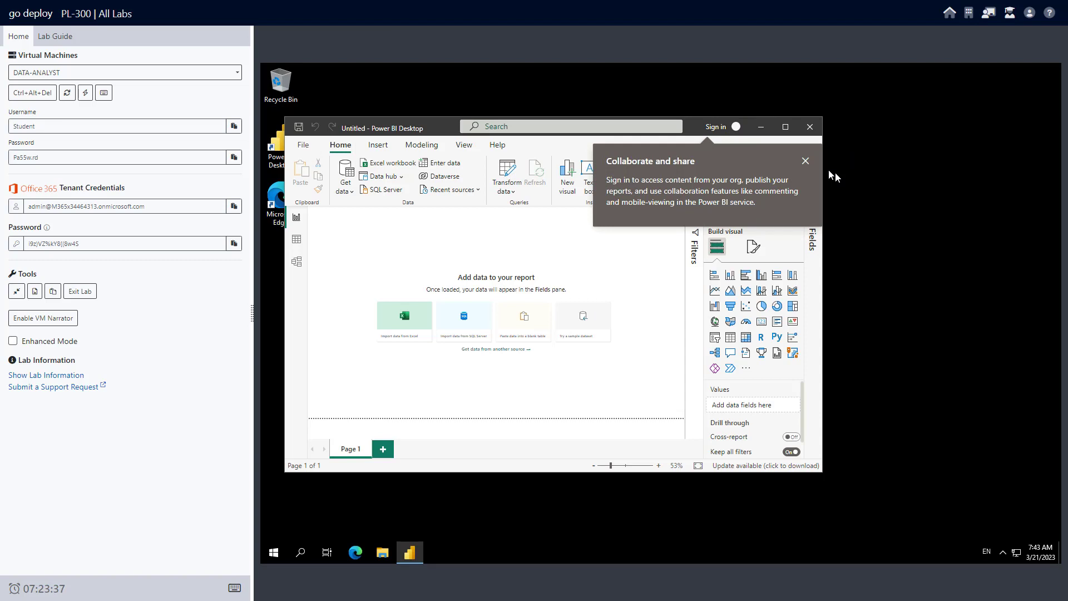
click(806, 161)
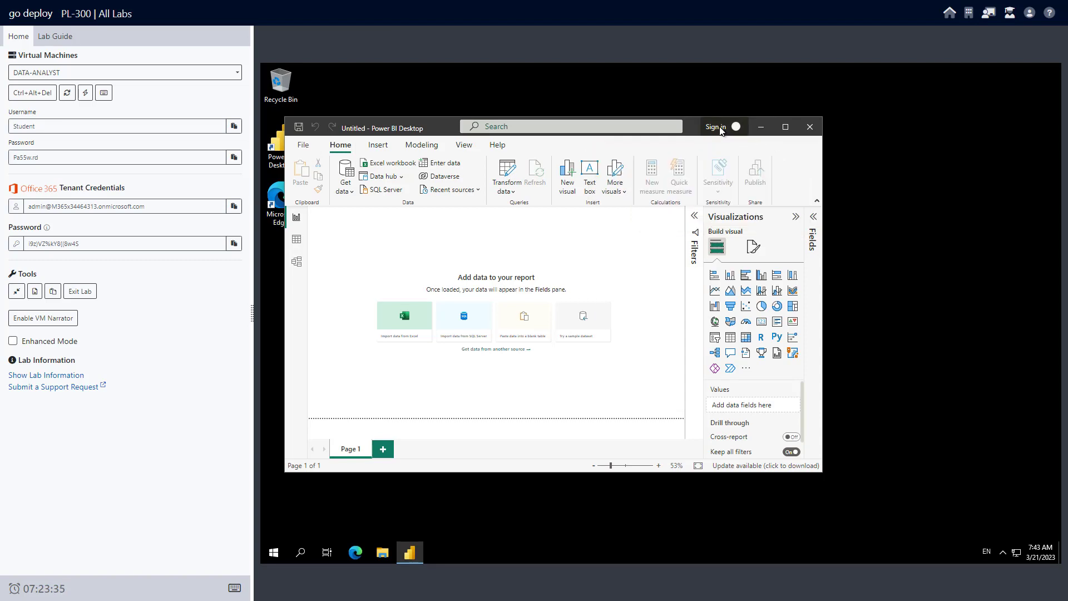
Step: Sign in to Power BI with the lab tenant account's e-mail and password
click(721, 127)
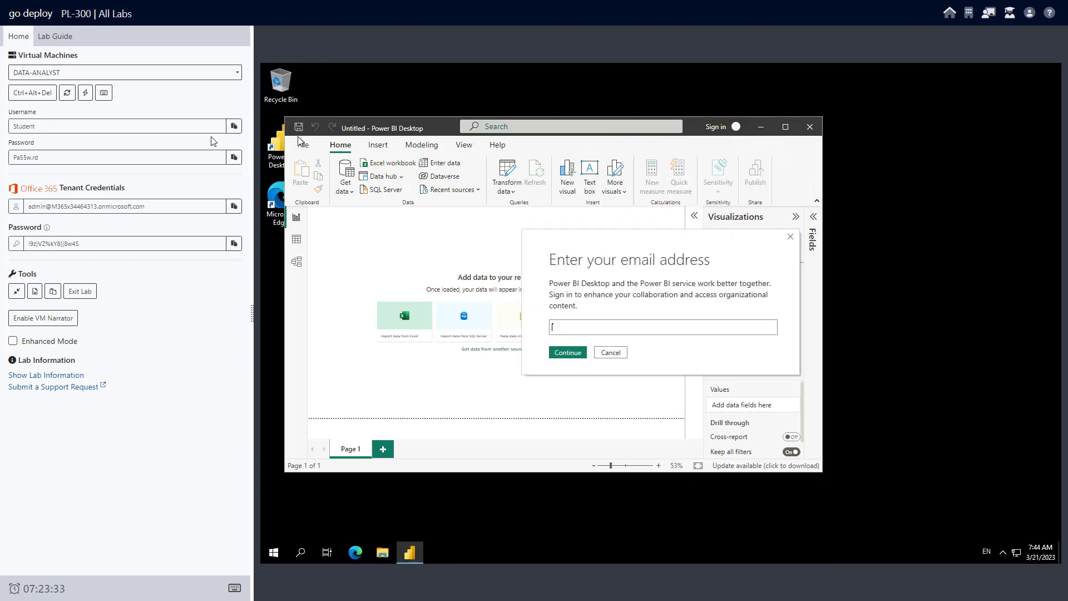
click(234, 206)
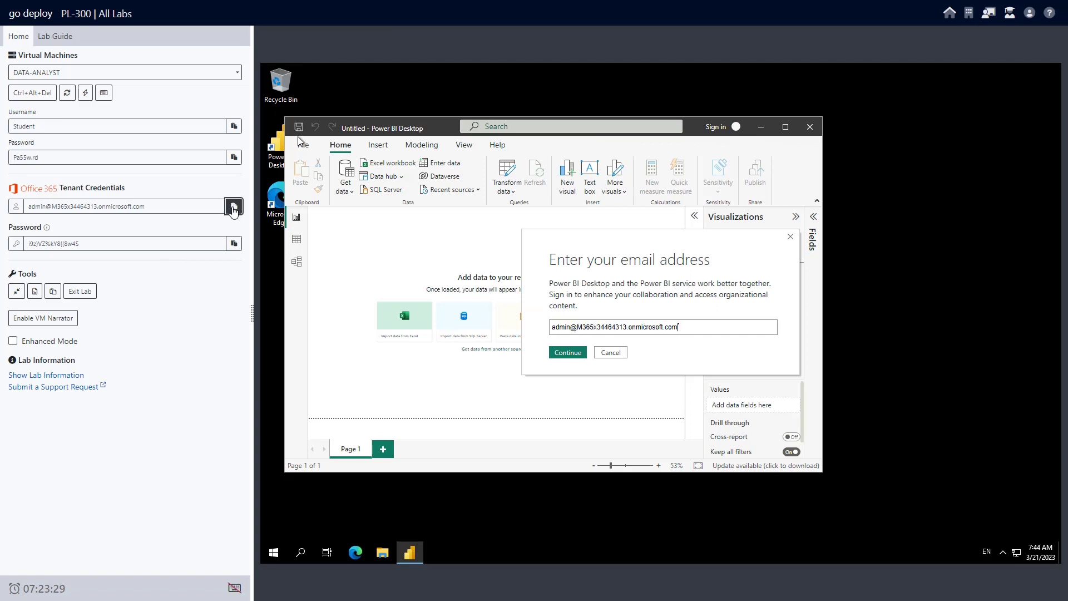
click(563, 354)
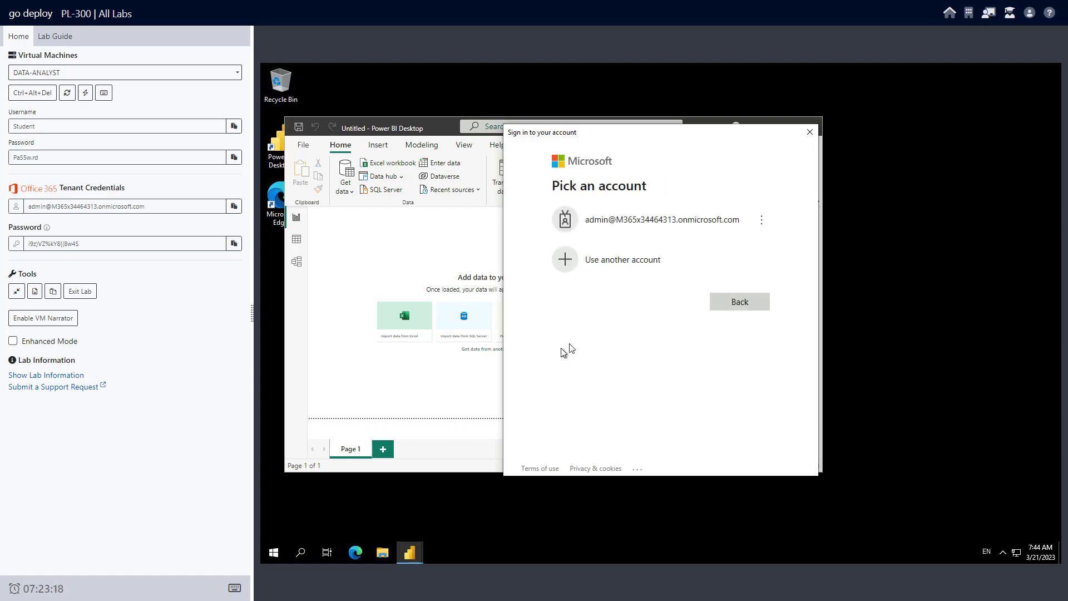
click(658, 216)
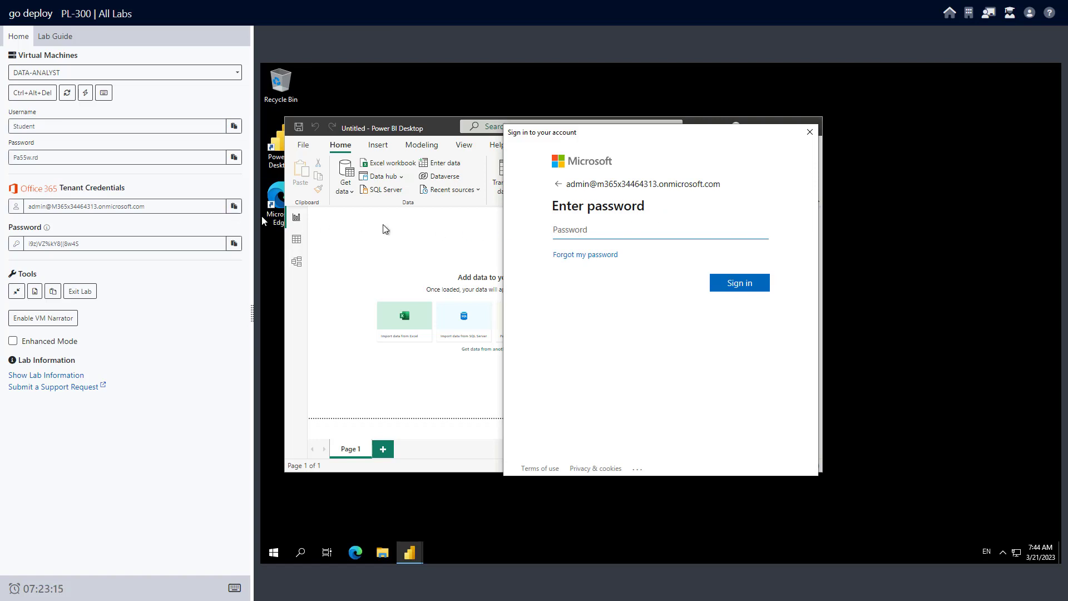
click(236, 245)
click(605, 232)
click(234, 243)
click(746, 282)
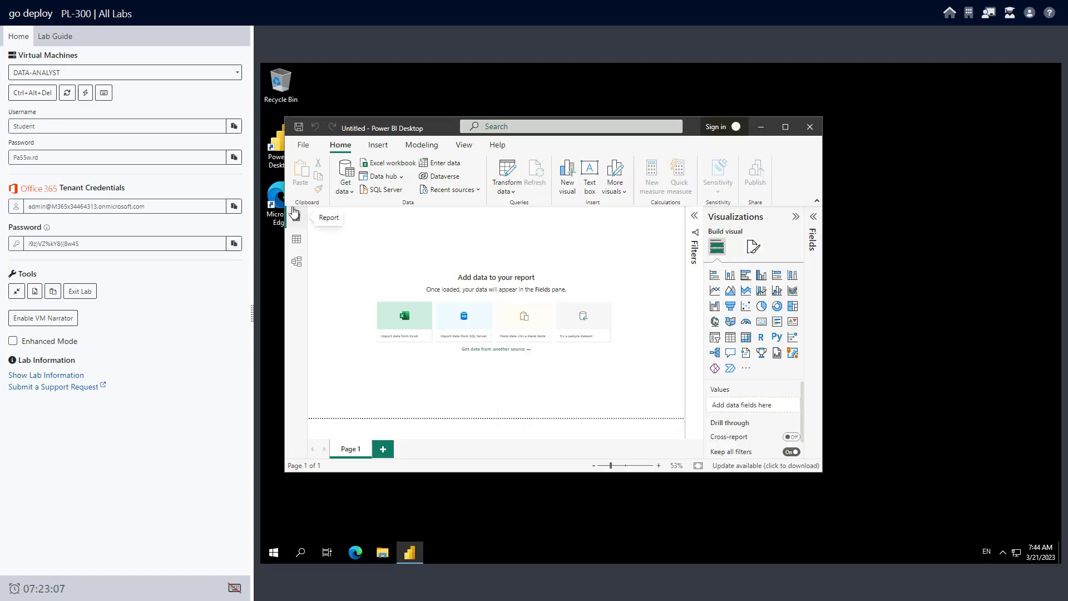
Step: Maximize the window and browse for a report in D:\PL300\Labs
click(786, 126)
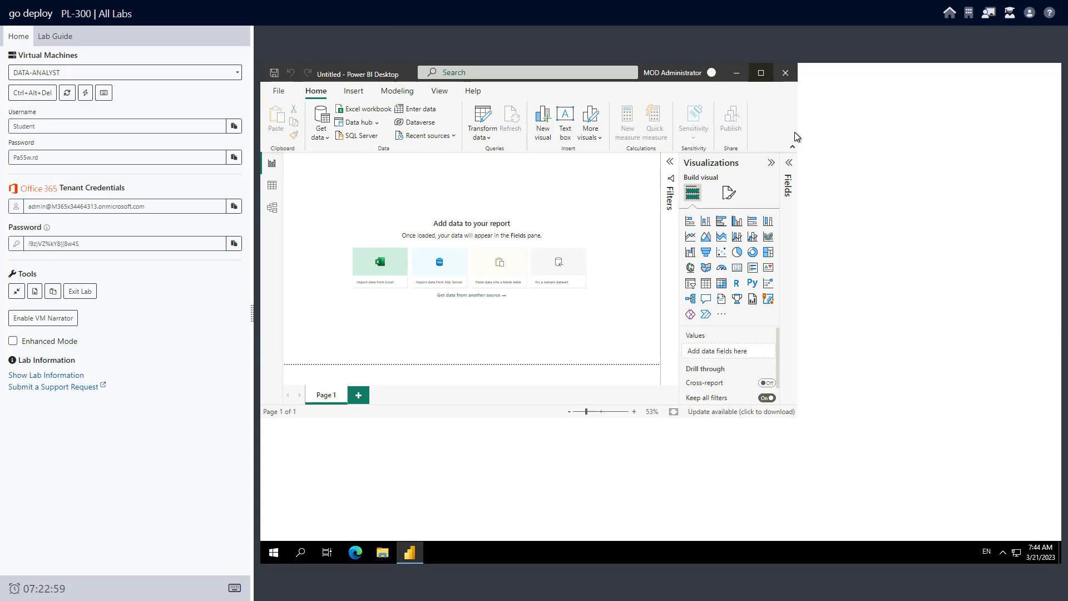
double_click(369, 72)
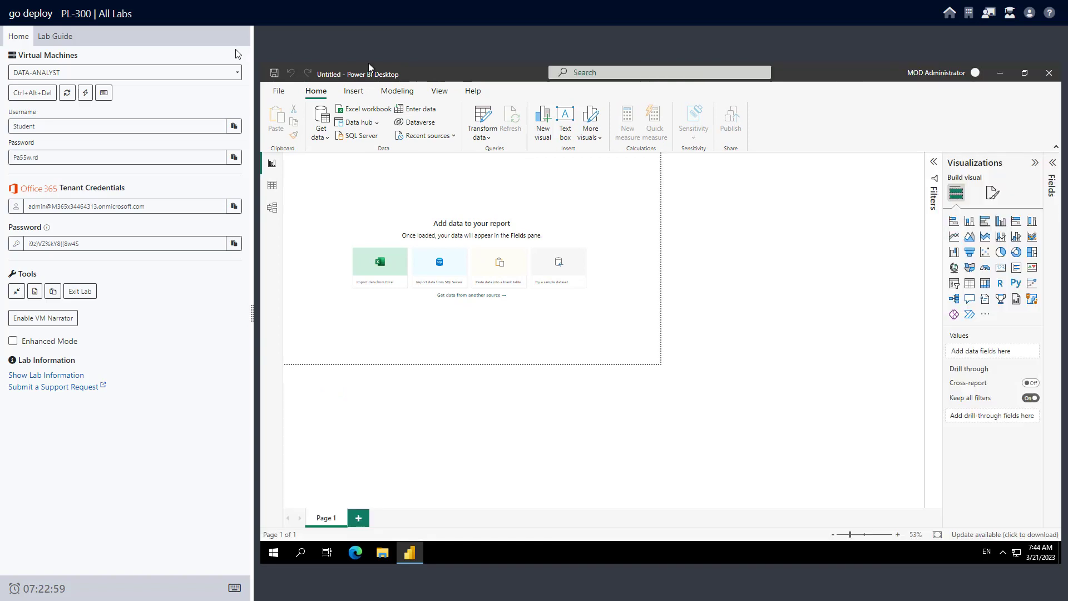
click(282, 94)
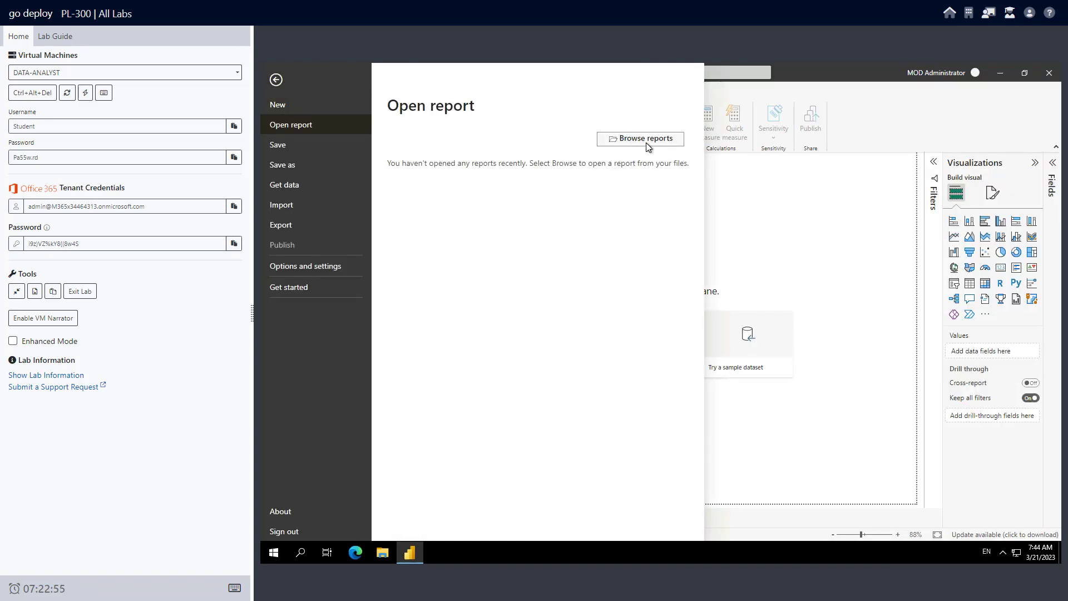
click(646, 139)
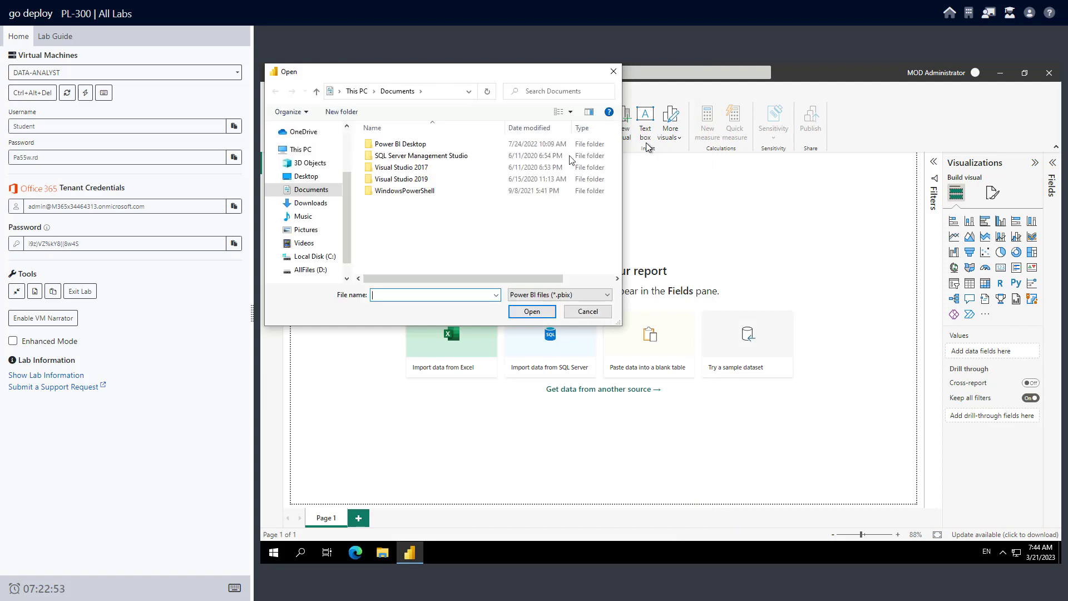
click(310, 270)
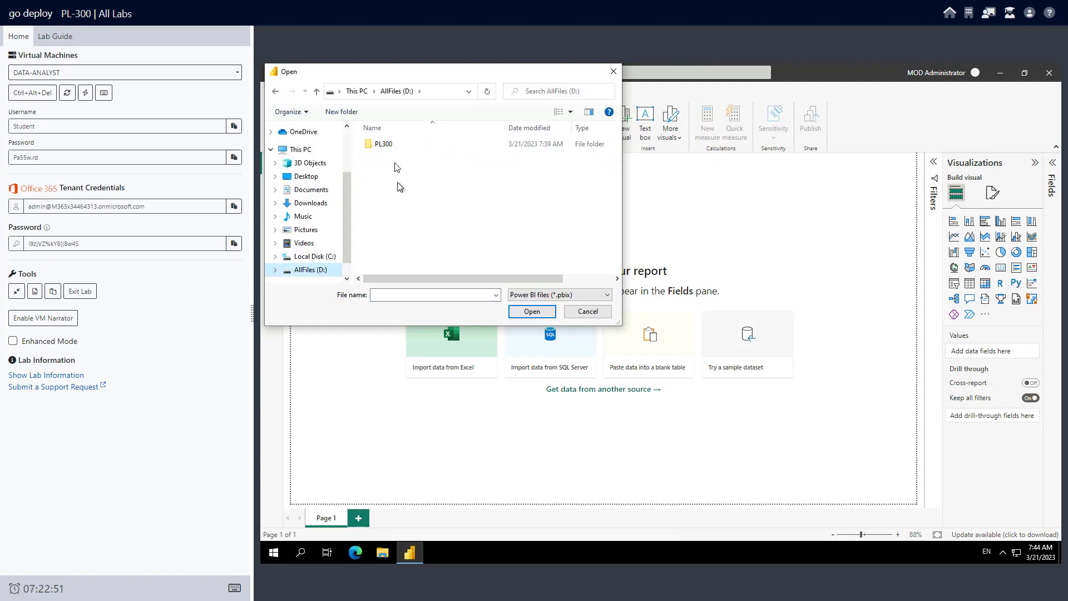
click(389, 146)
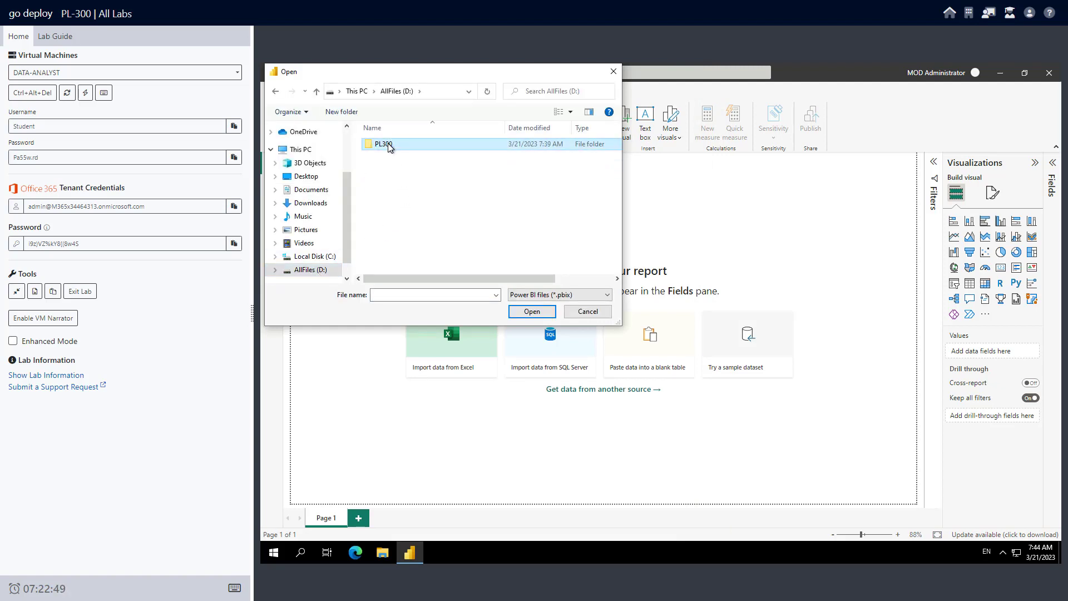
double_click(389, 146)
click(388, 170)
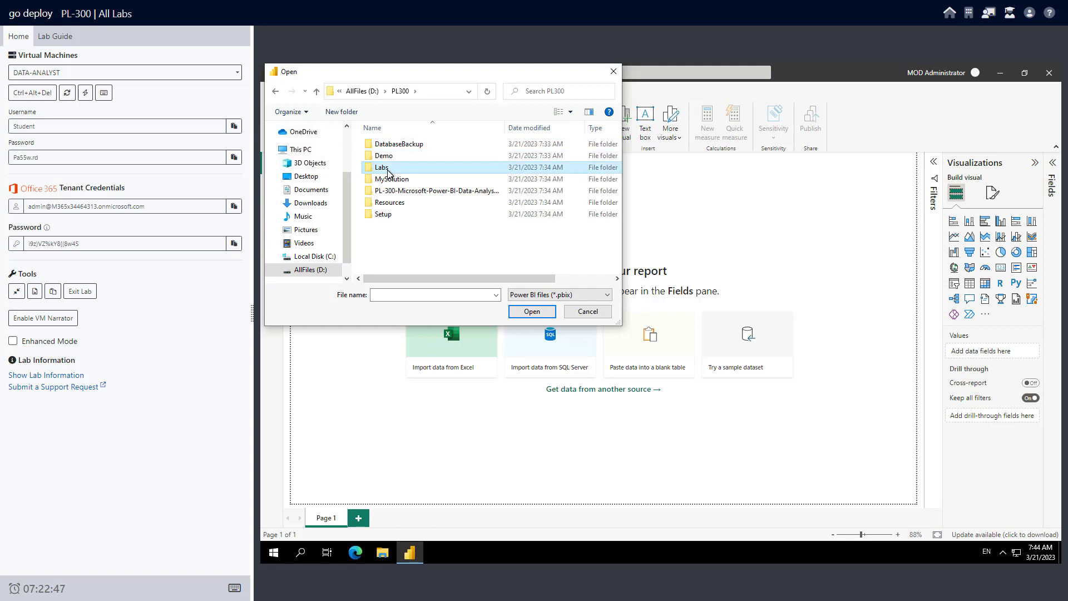
double_click(388, 171)
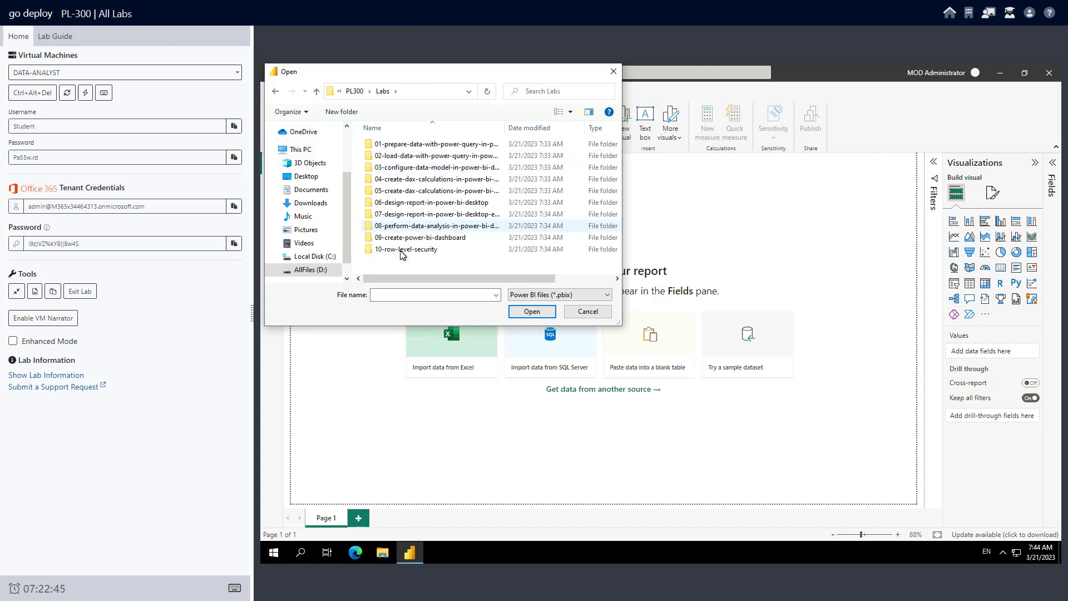
Step: Open Sales Analysis.pbix from the 10-row-level-security\Starter folder
double_click(426, 251)
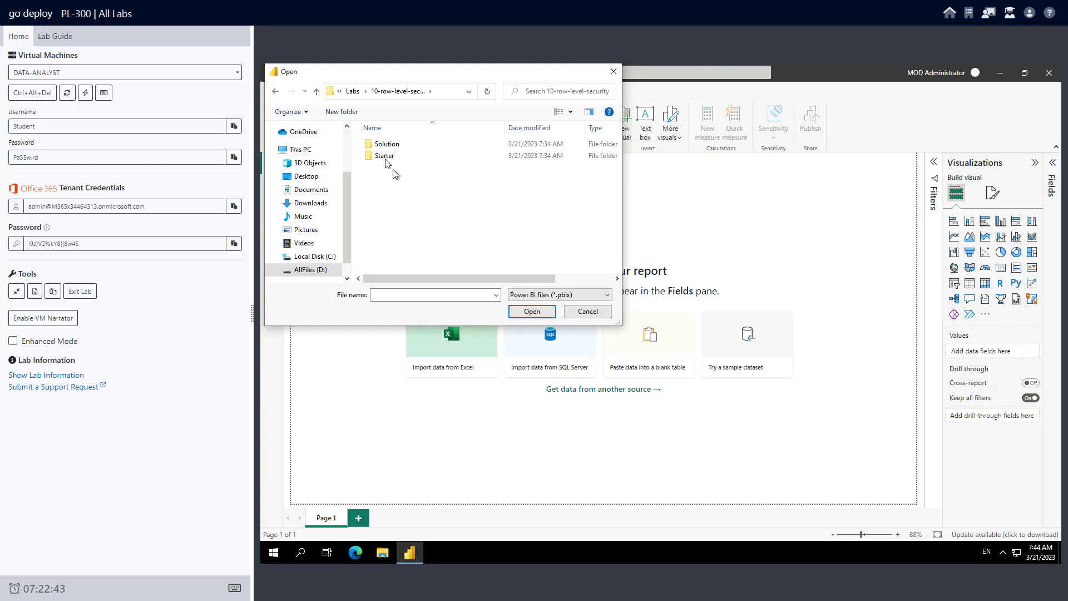
double_click(388, 157)
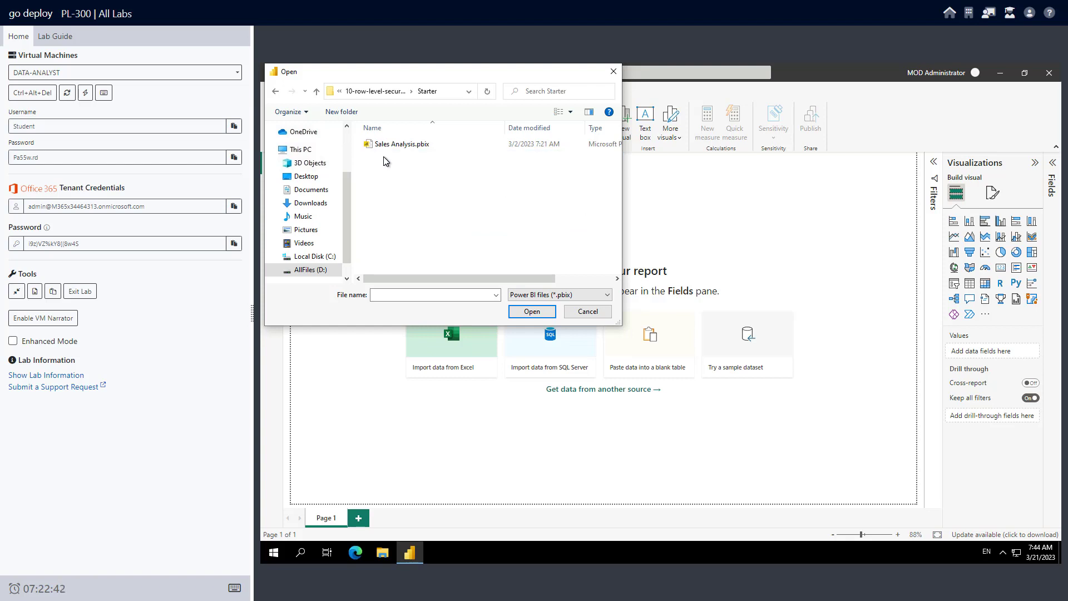
click(414, 151)
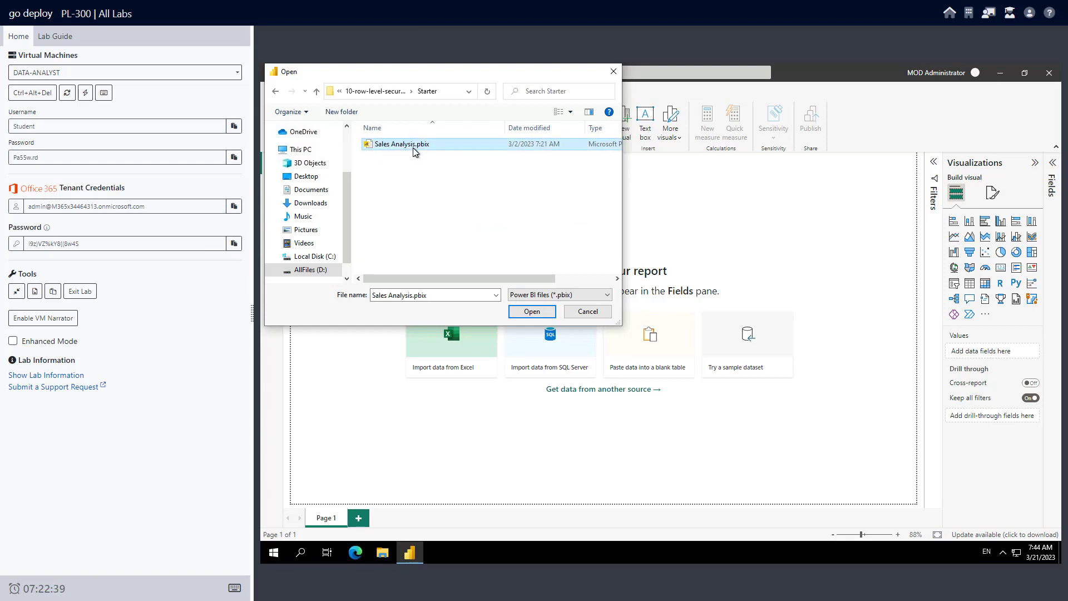
click(532, 311)
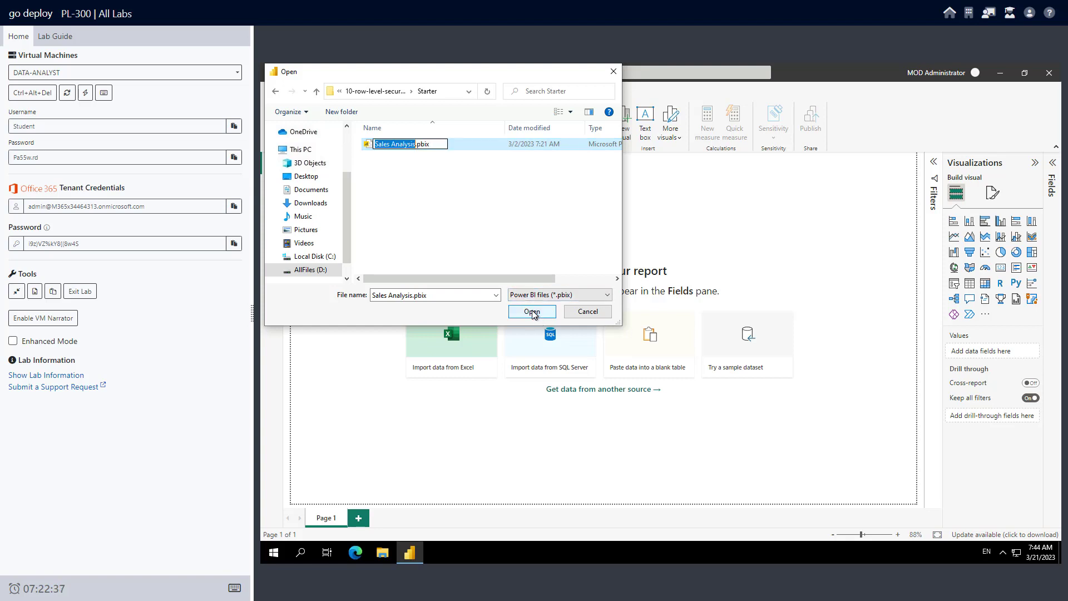
click(532, 312)
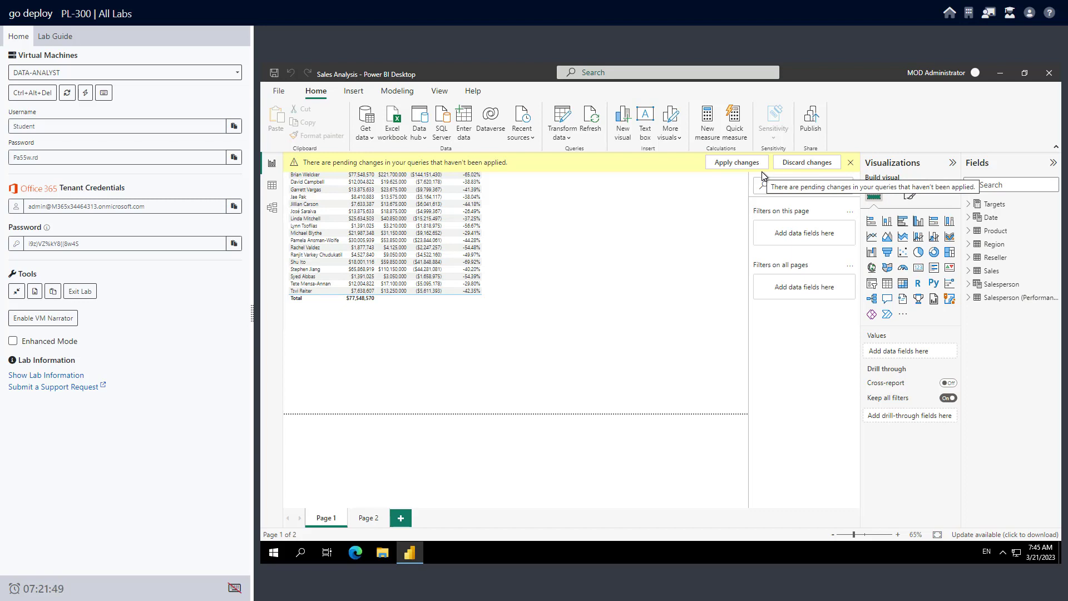
Step: Save the report as a copy in the D:\PL300\MySolution folder
click(851, 163)
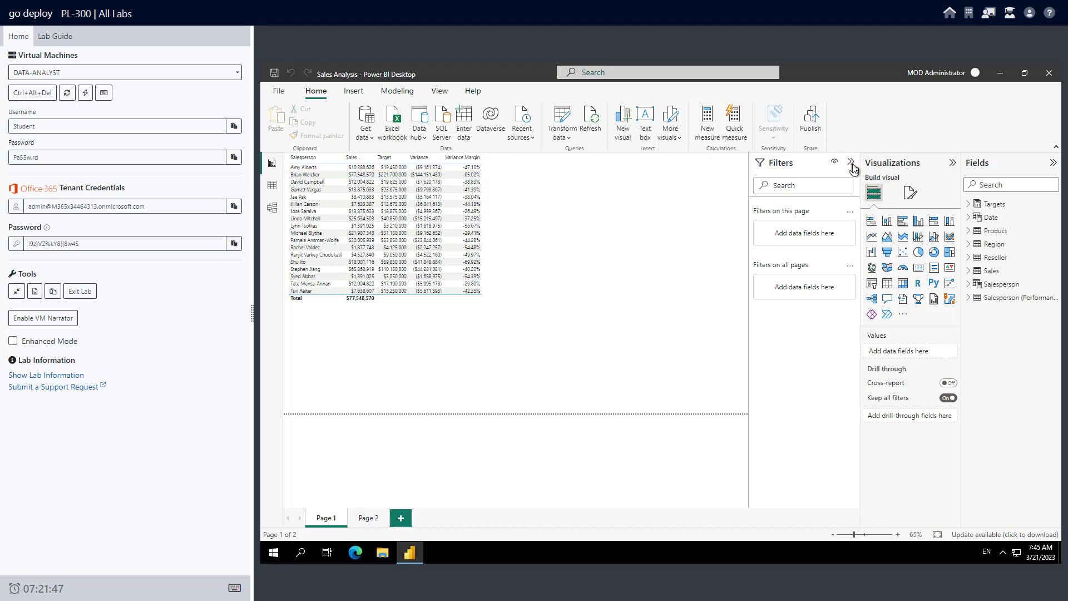
click(271, 92)
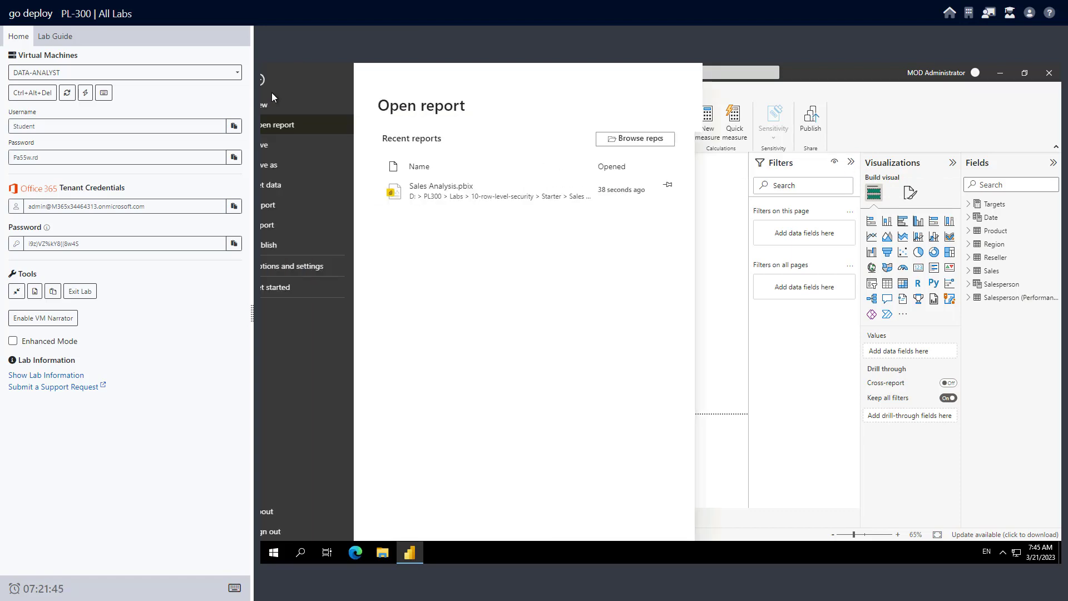
click(290, 167)
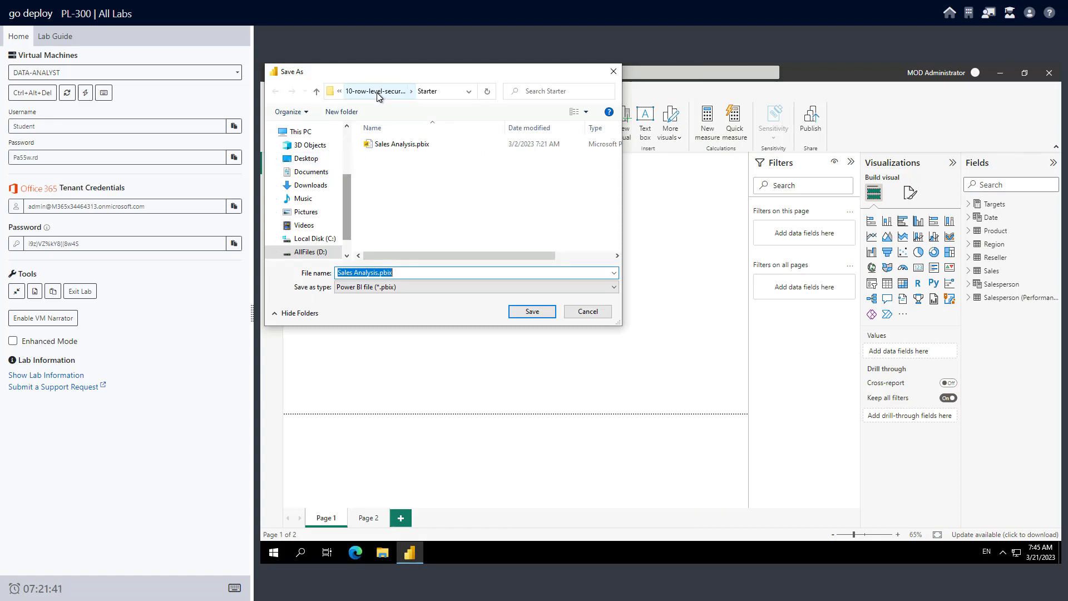
click(377, 93)
click(356, 93)
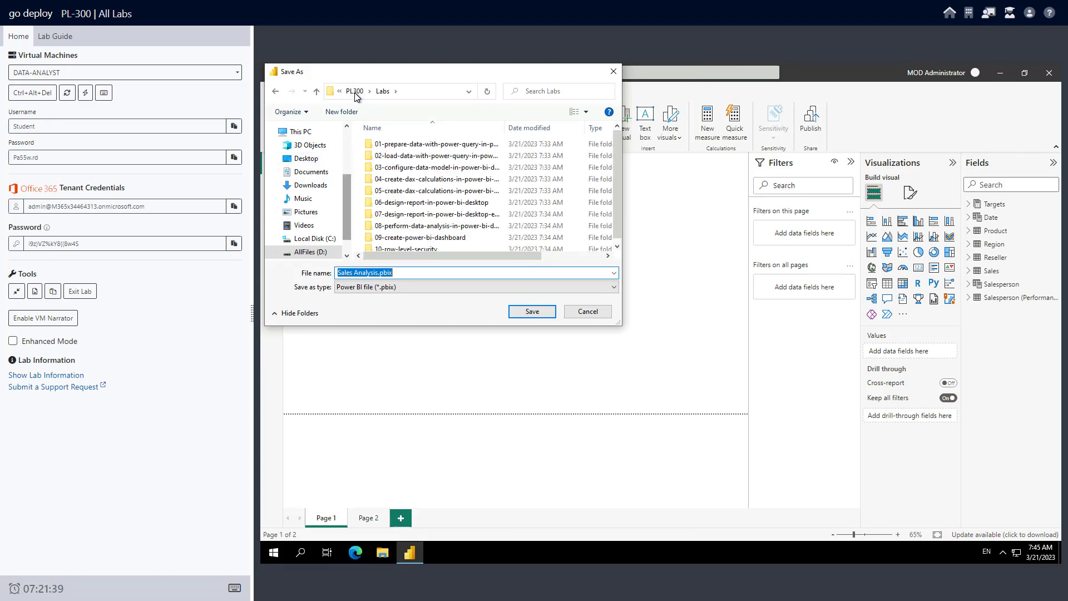
click(356, 92)
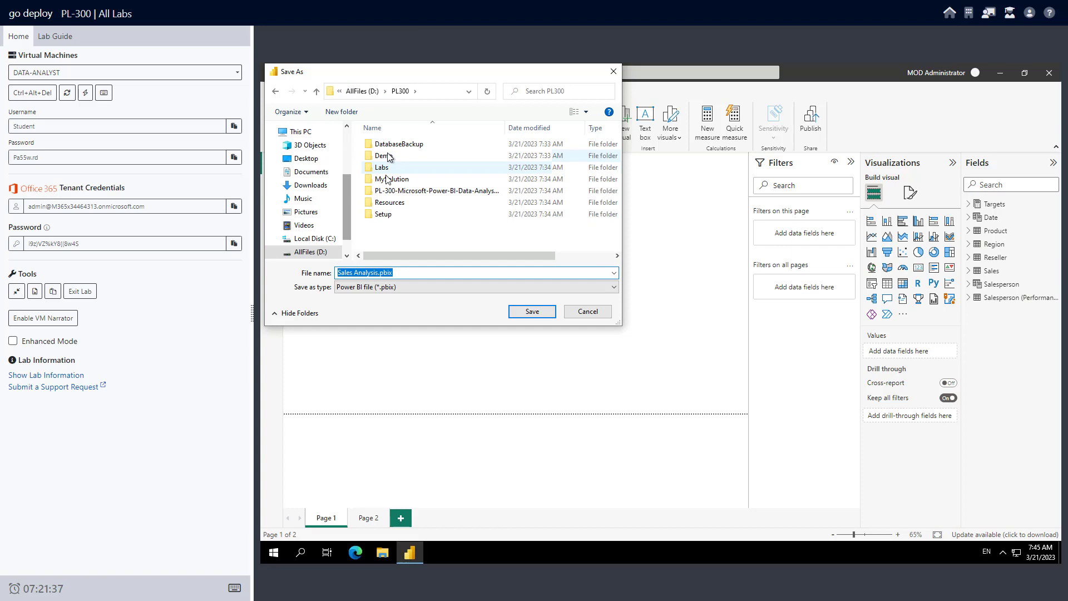
click(393, 181)
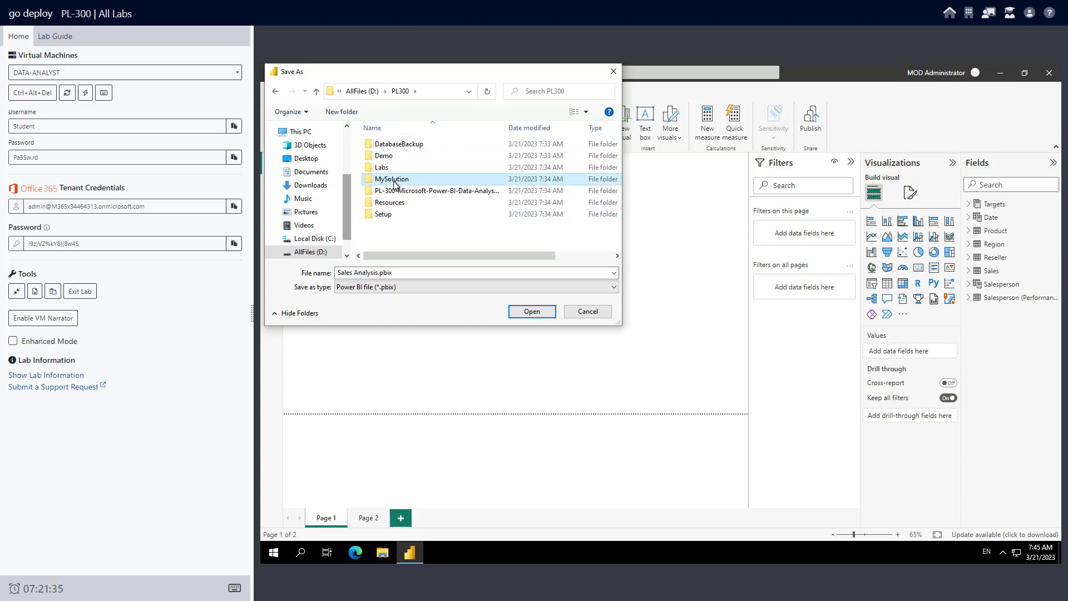
double_click(393, 180)
click(532, 311)
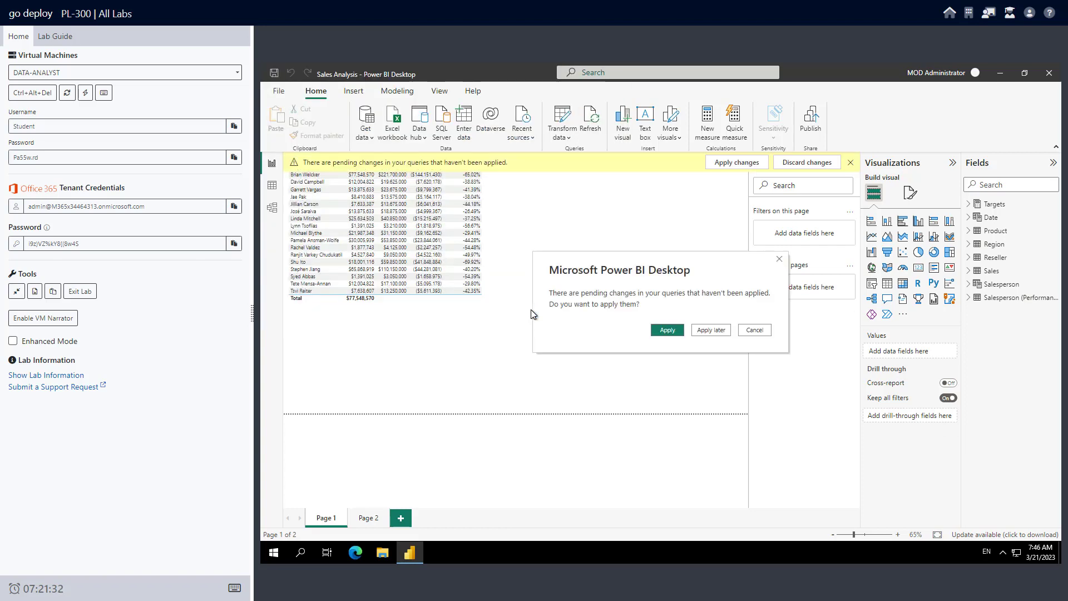
Step: Postpone the pending query changes and display the Salesperson (Performance) table in Data view
click(708, 330)
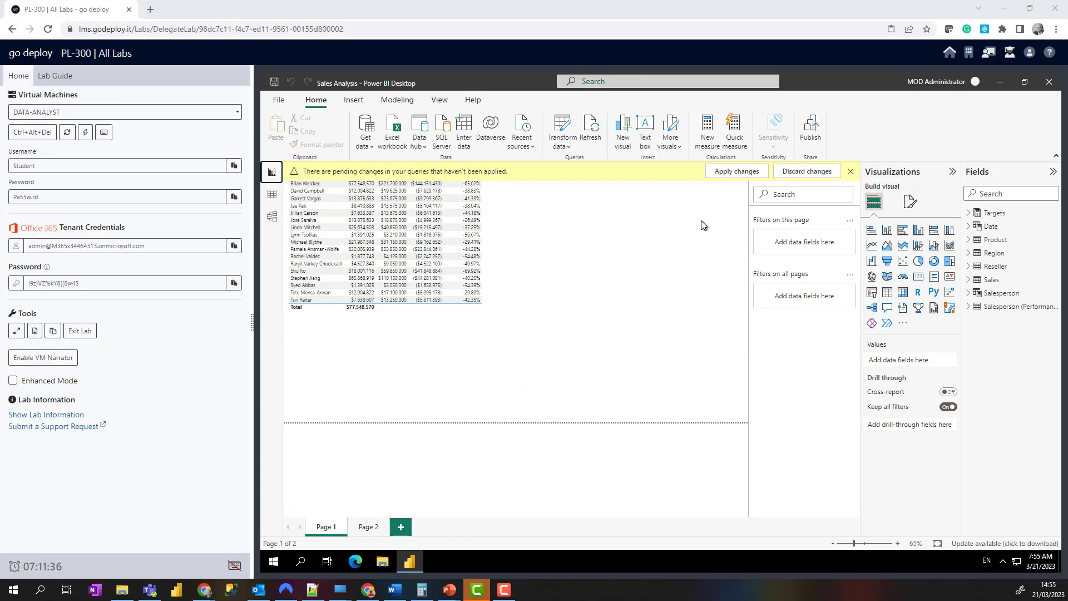
click(271, 197)
click(271, 196)
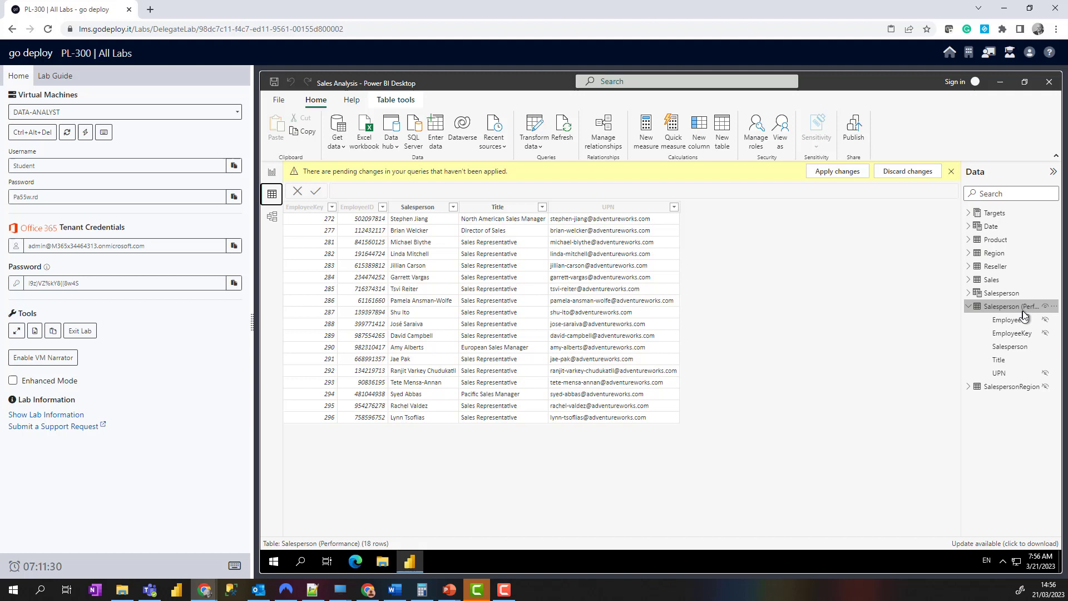
mouse_move(1023, 310)
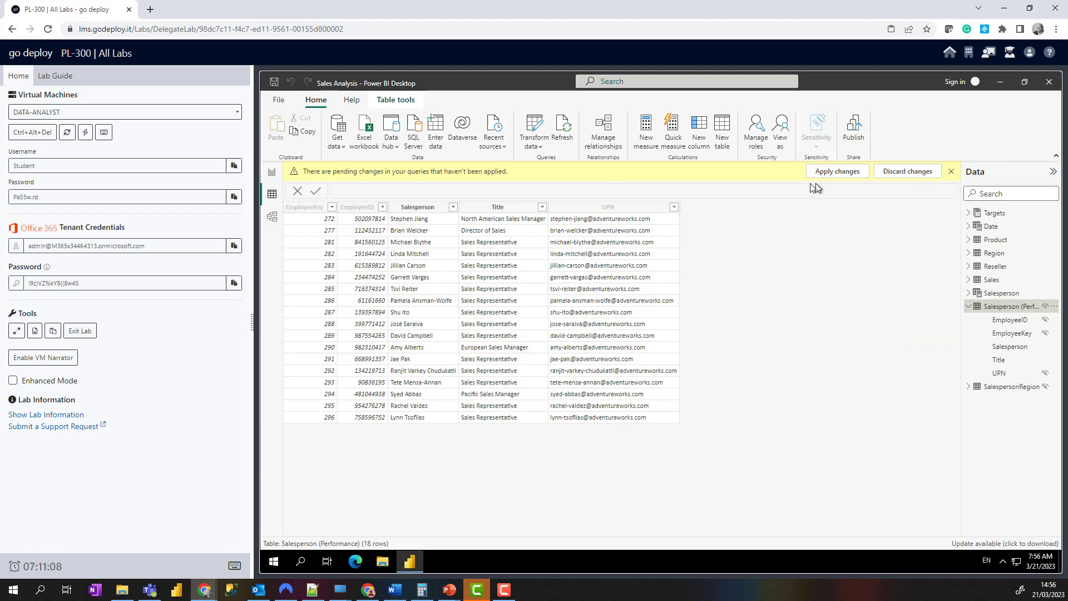
Step: Create and save role SalesPerson filtering Salesperson (Performance) with [UPN] = USERPRINCIPALNAME()
click(755, 142)
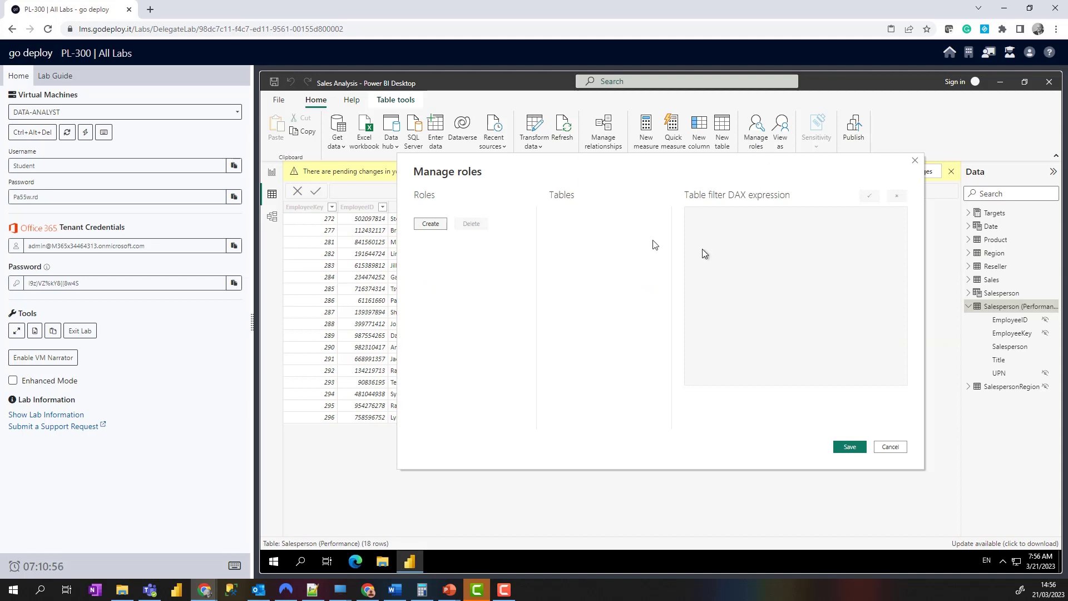
click(432, 225)
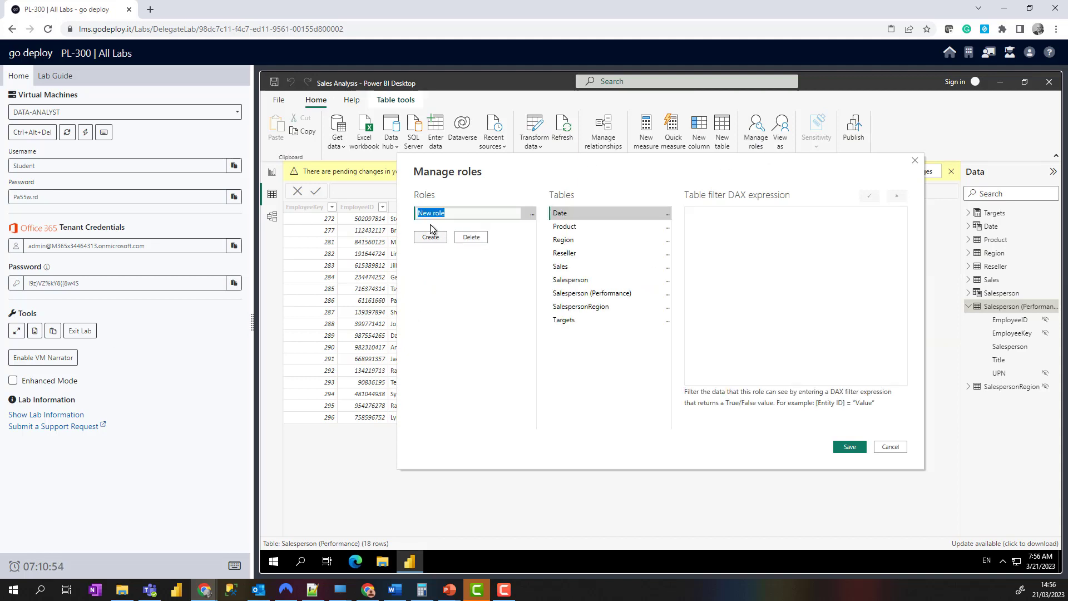
text(SalesPerson)
click(667, 295)
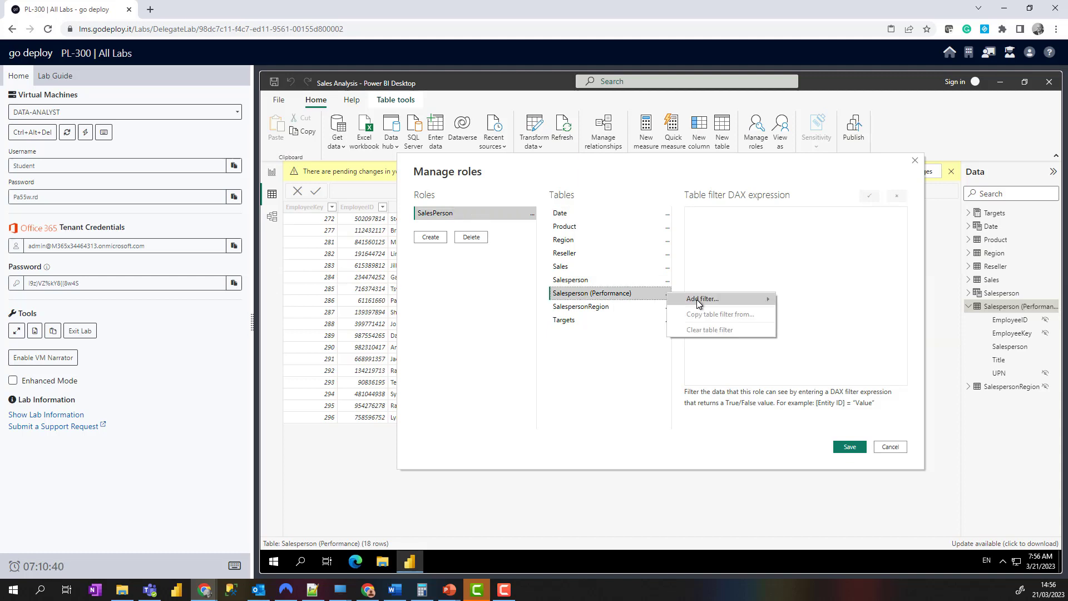
mouse_move(698, 300)
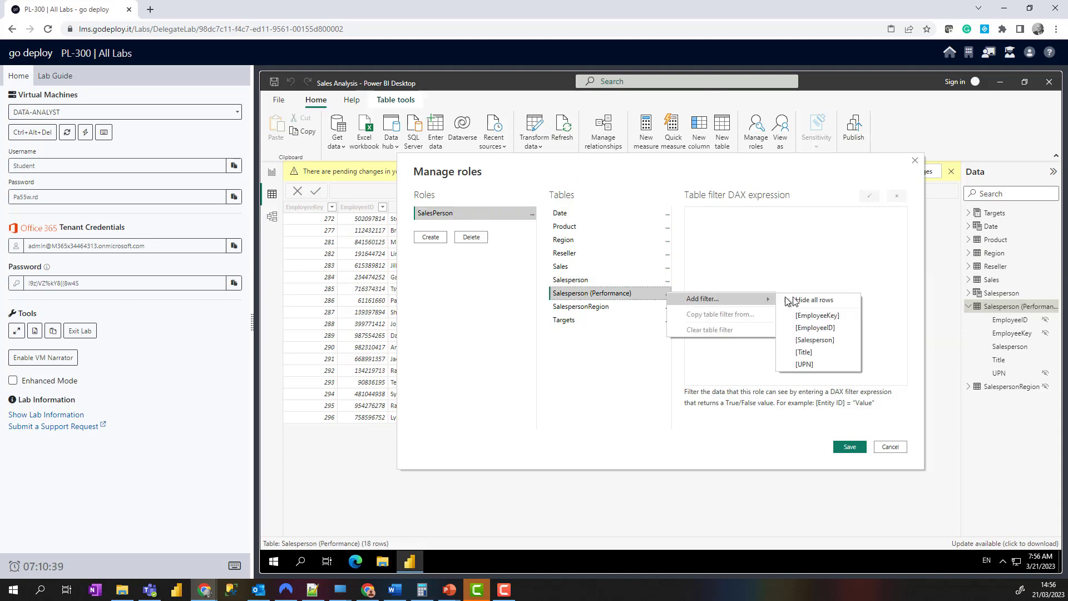
click(806, 365)
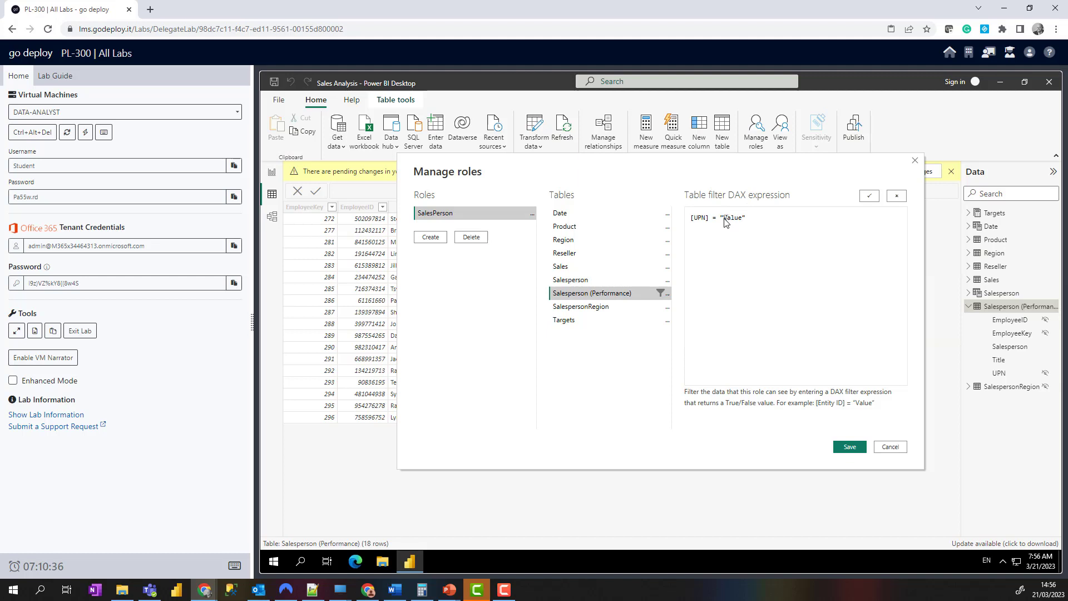
drag(721, 217, 745, 218)
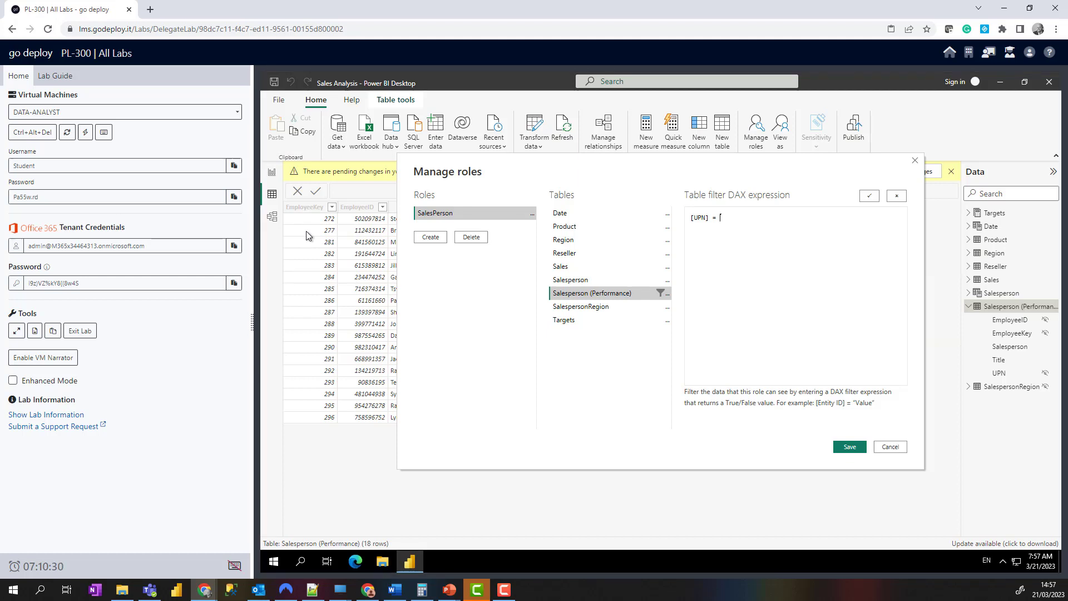
text(USERPRINCIPALNAME())
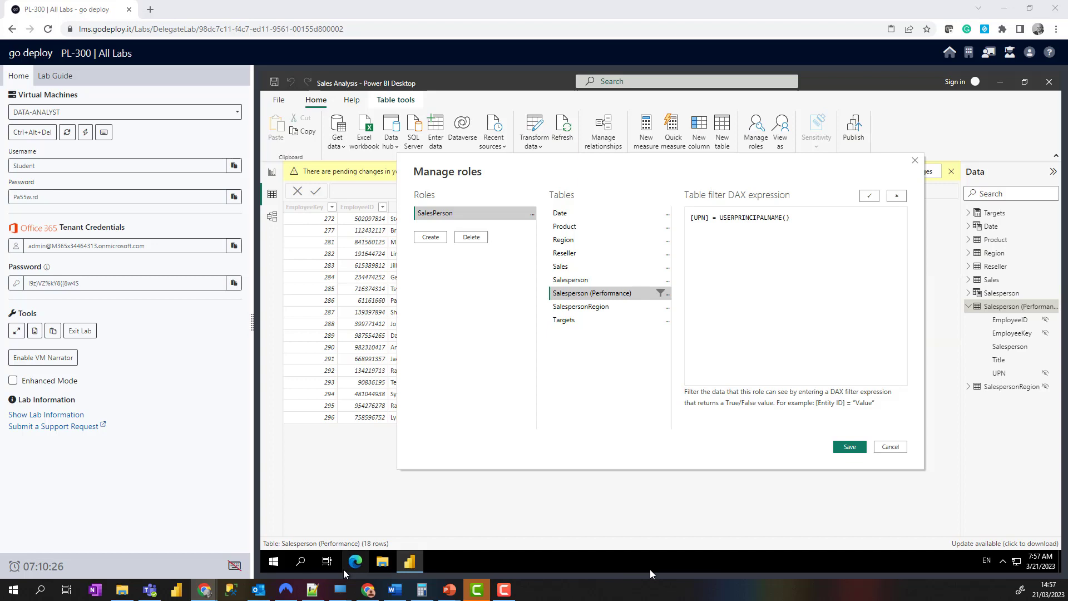
click(850, 448)
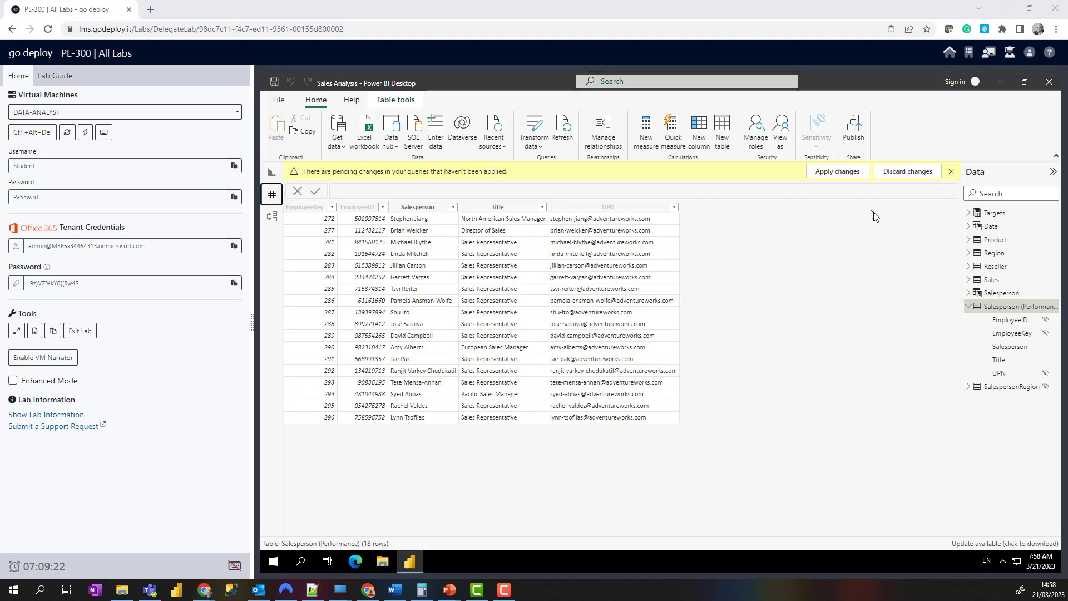
Step: From Model view, view as the SalesPerson role, impersonating a salesperson's e-mail as the other user
click(272, 220)
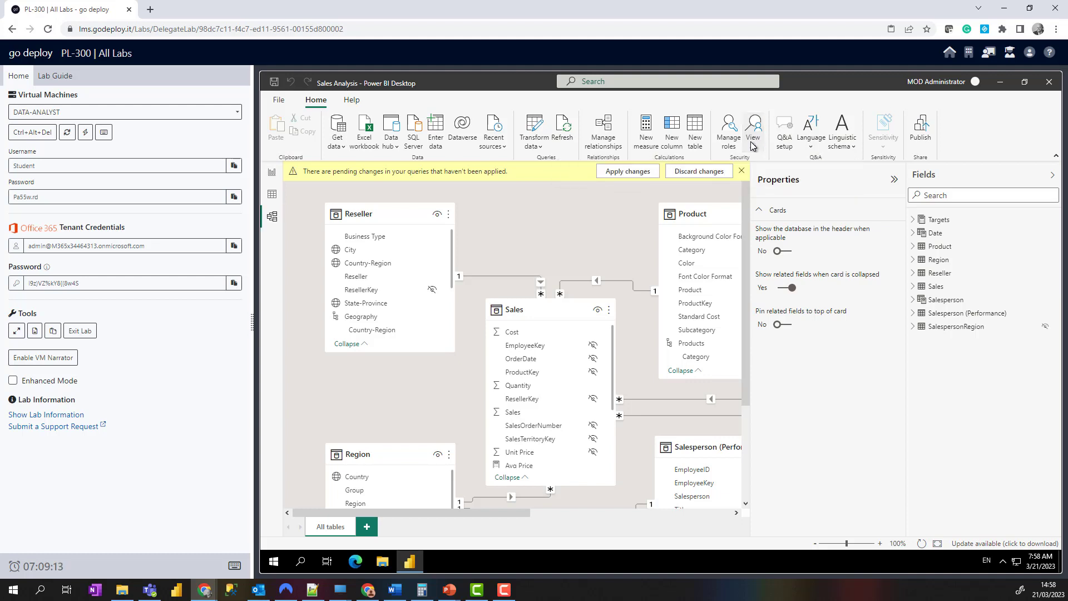
click(752, 147)
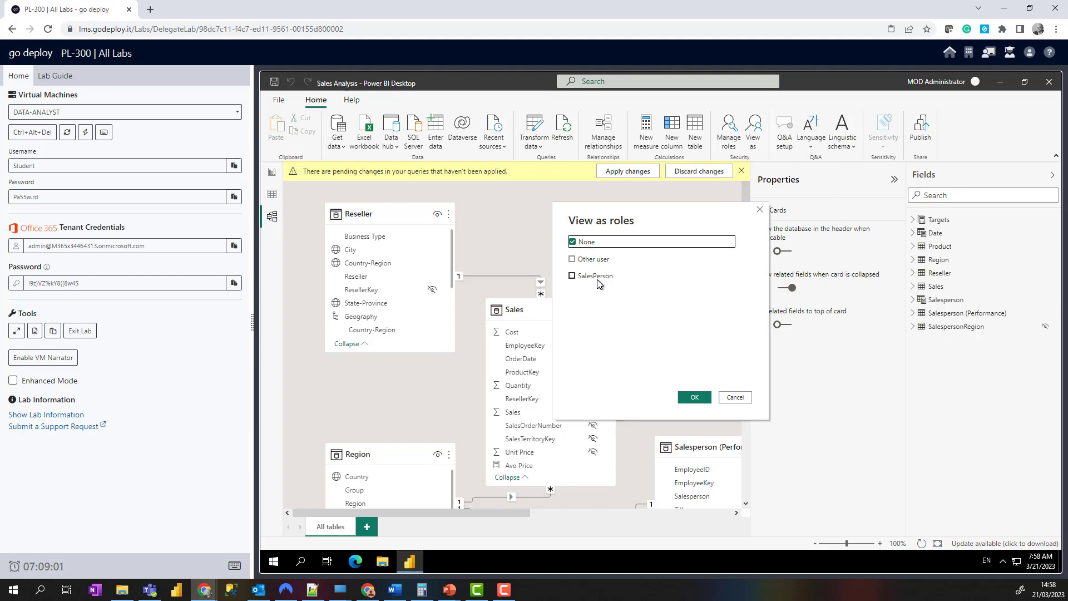
click(600, 261)
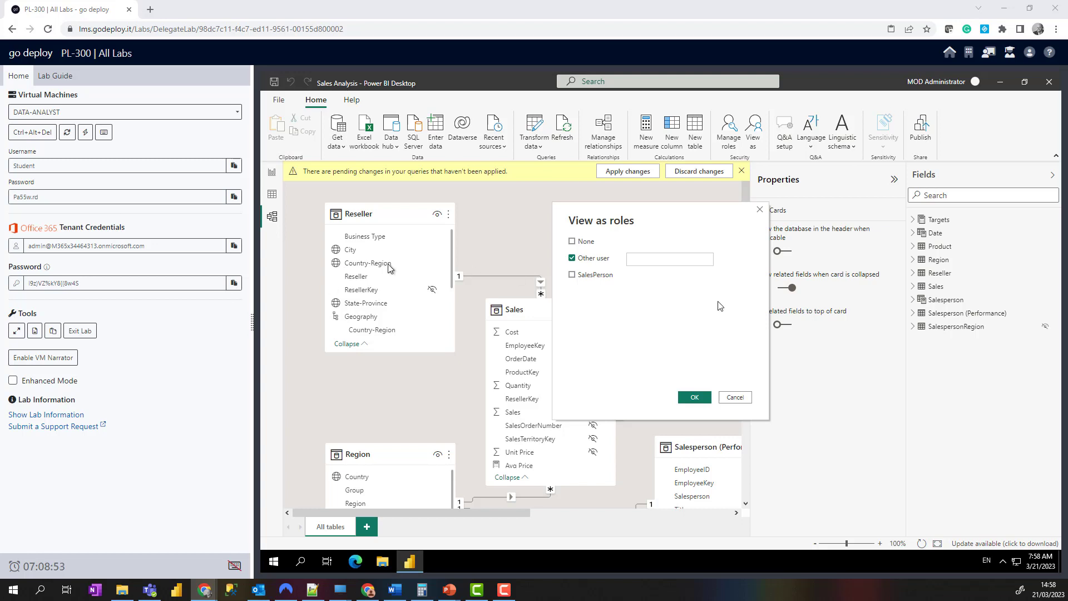
click(649, 270)
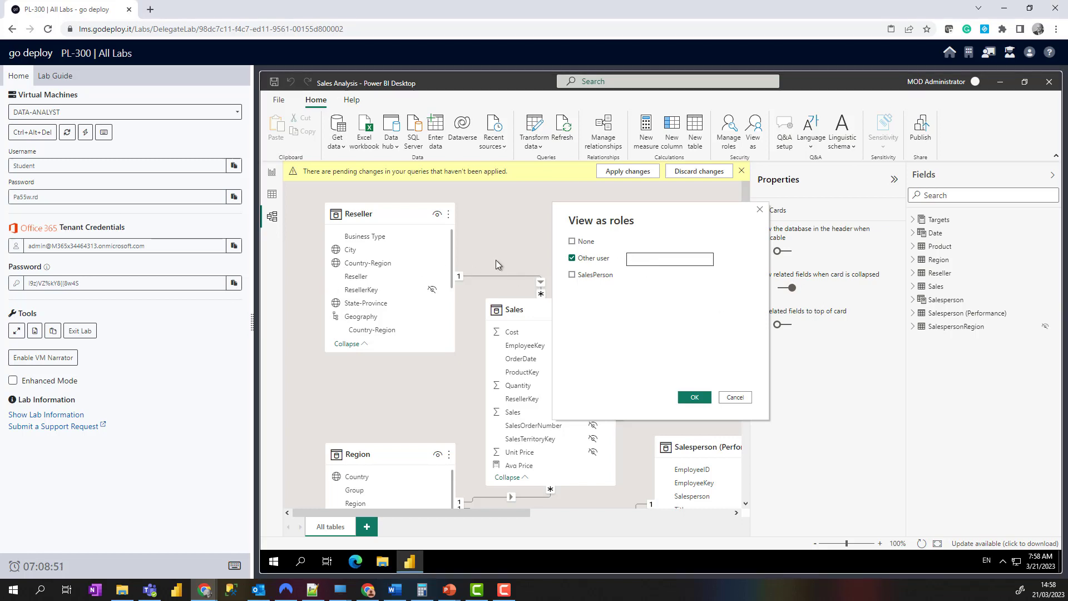
text(michael-blythe@adventureworks.com)
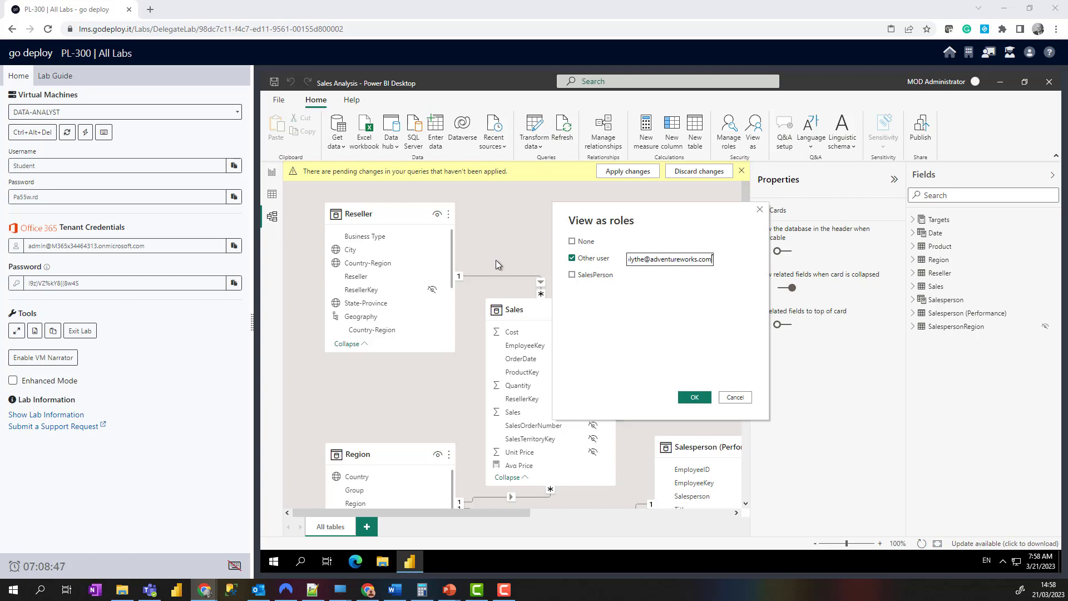
click(572, 275)
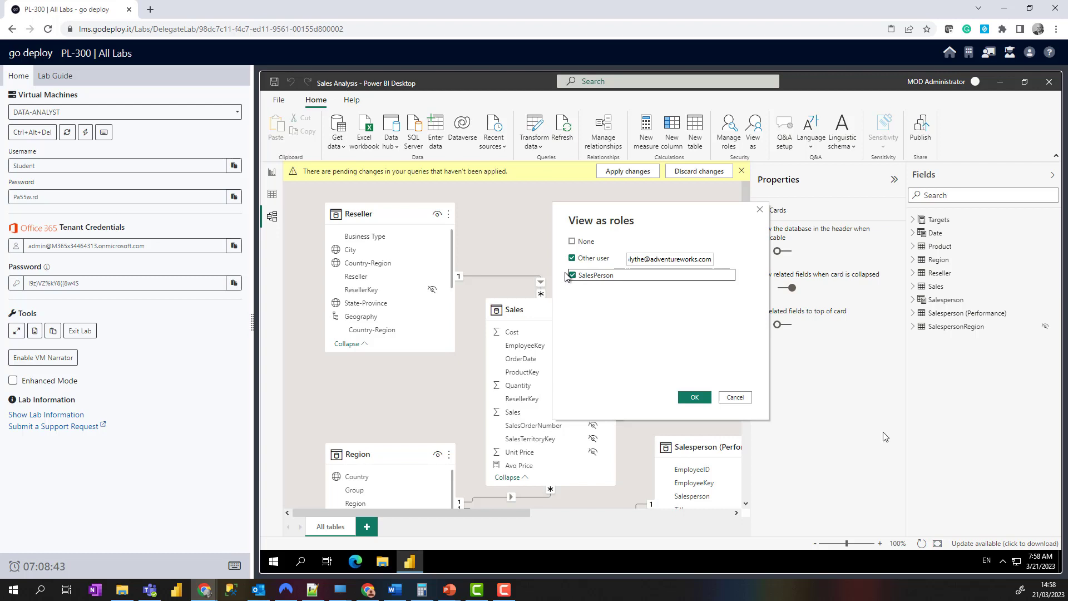
click(692, 400)
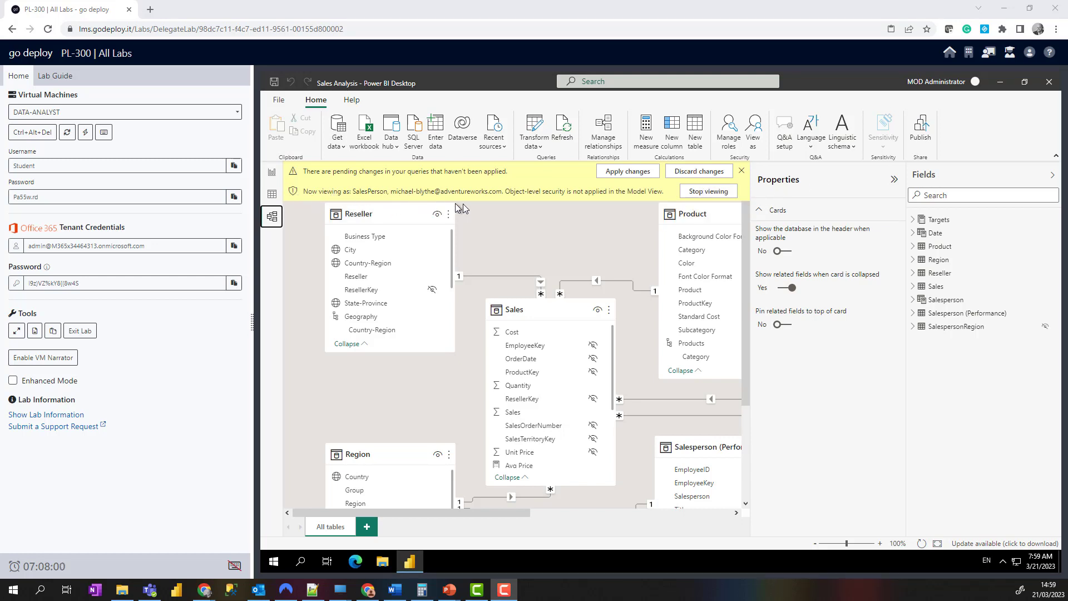
Step: Apply pending query changes with localhost and d:\ privacy levels set to Organizational
click(633, 174)
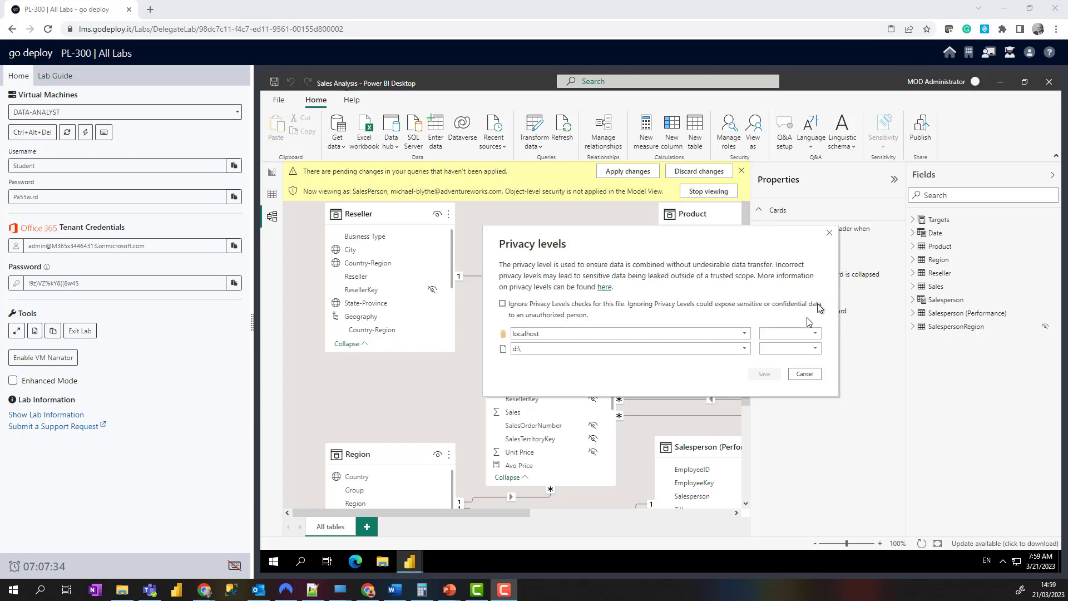
click(787, 334)
click(779, 363)
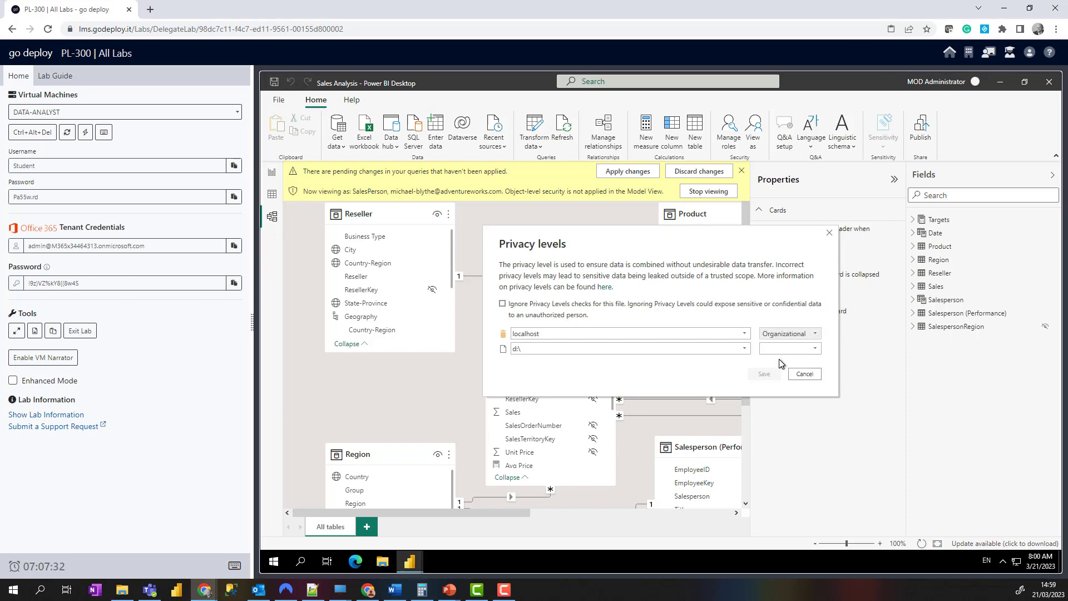
click(782, 349)
click(785, 377)
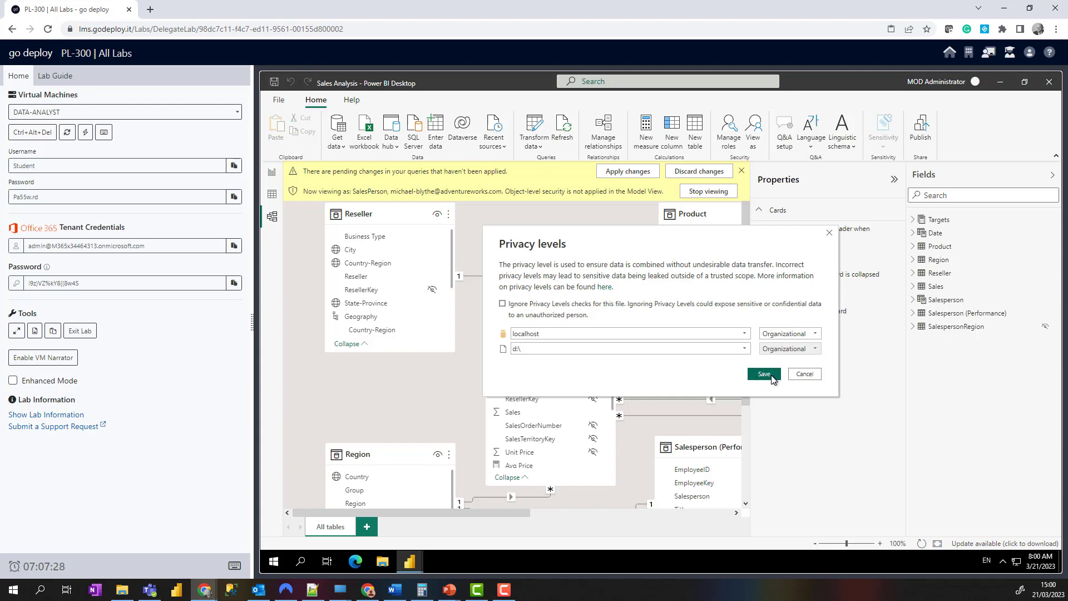
click(773, 378)
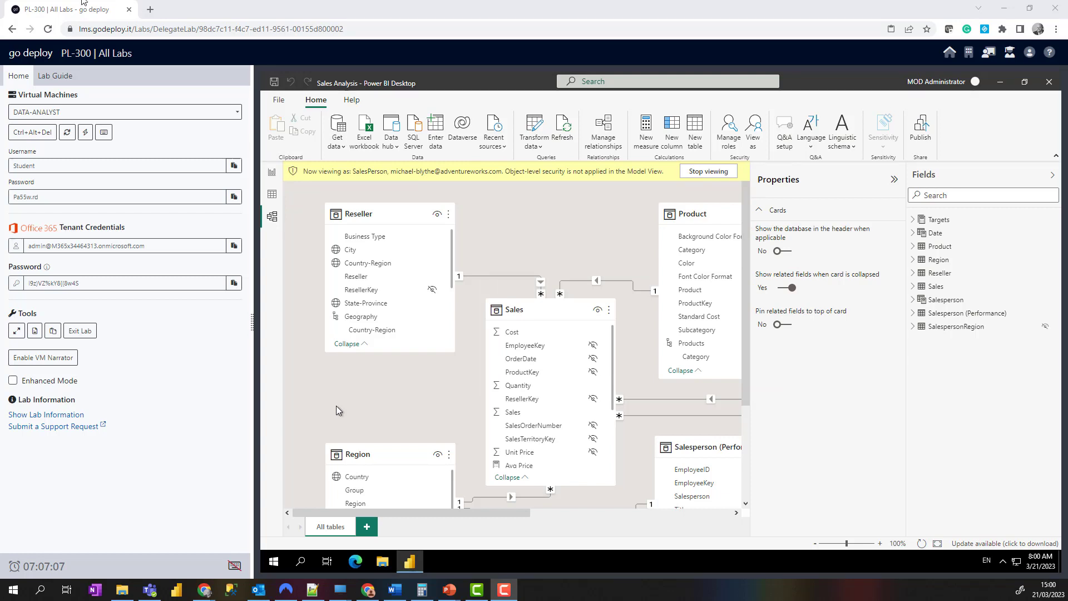
Step: Check the sales table in Report view, stop viewing as the role, and return to Model view
click(271, 174)
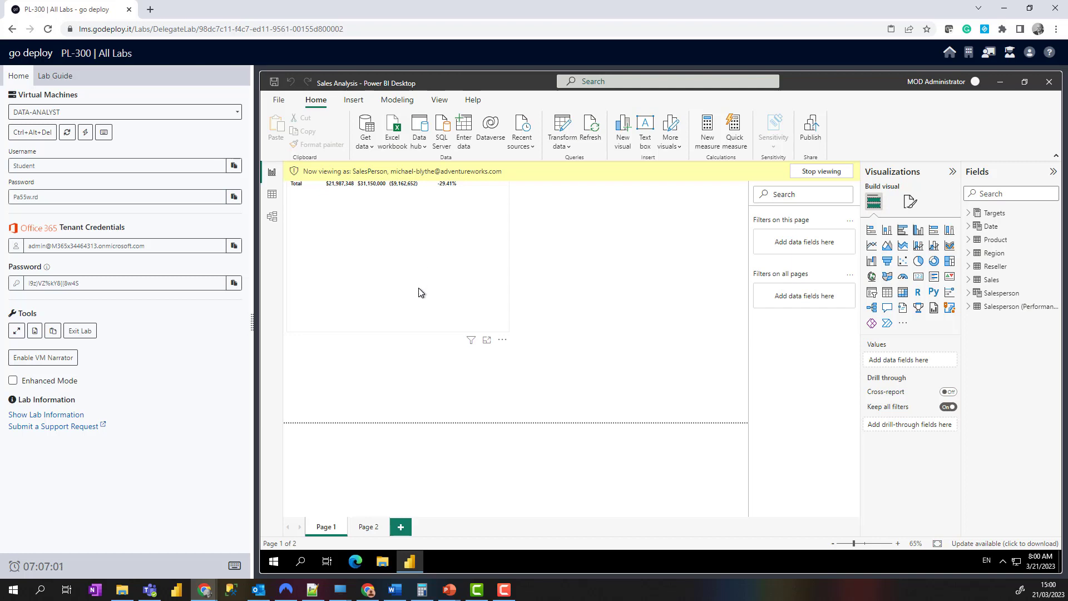
drag(422, 222, 421, 276)
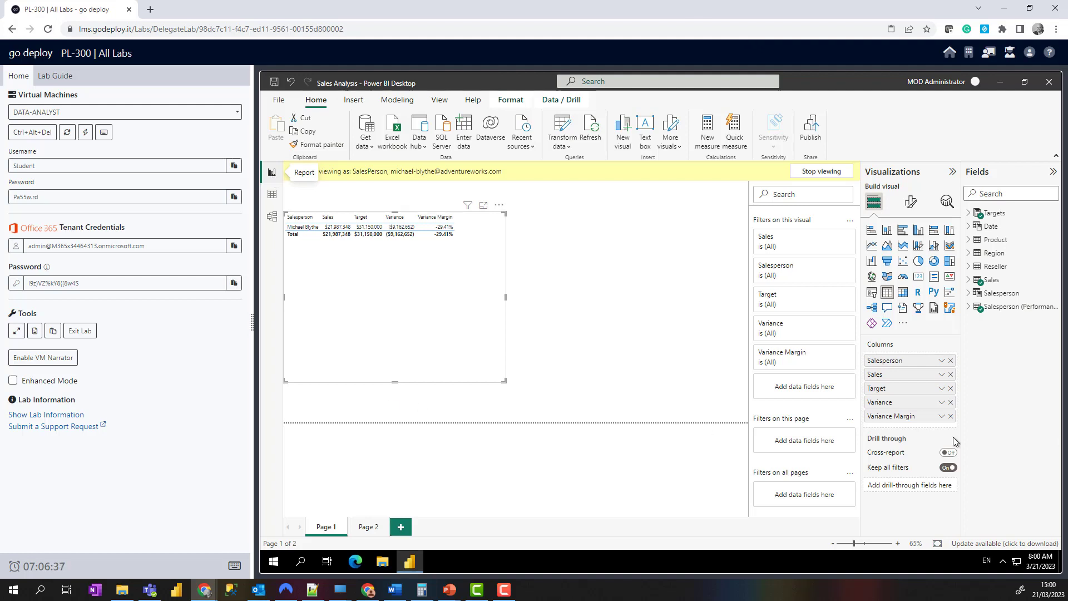
click(829, 172)
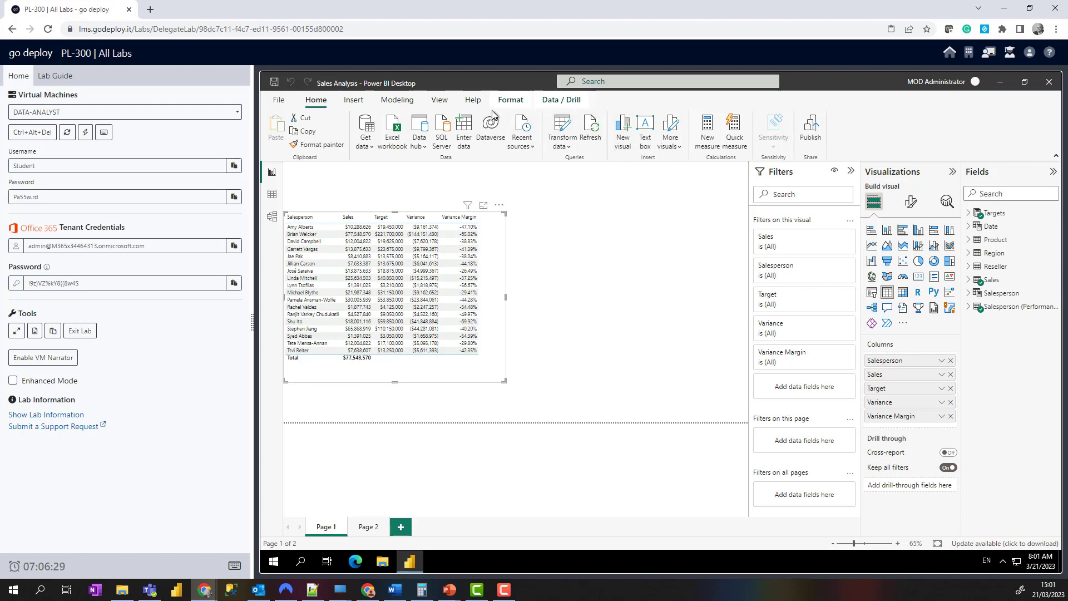
click(272, 218)
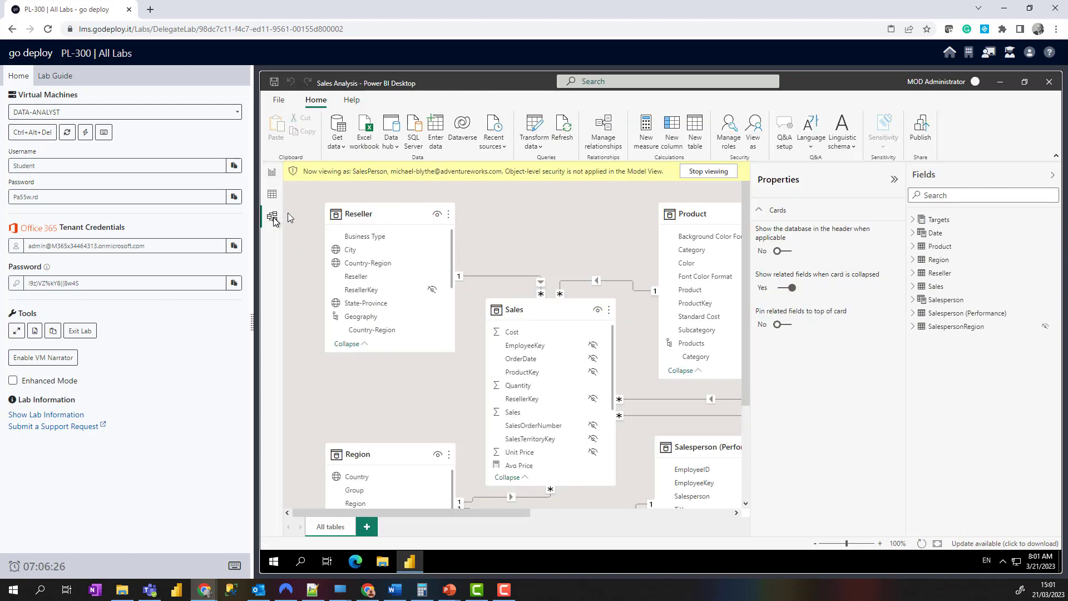
Step: Remove the SalesPerson role and its filters in Manage roles, then save
click(730, 138)
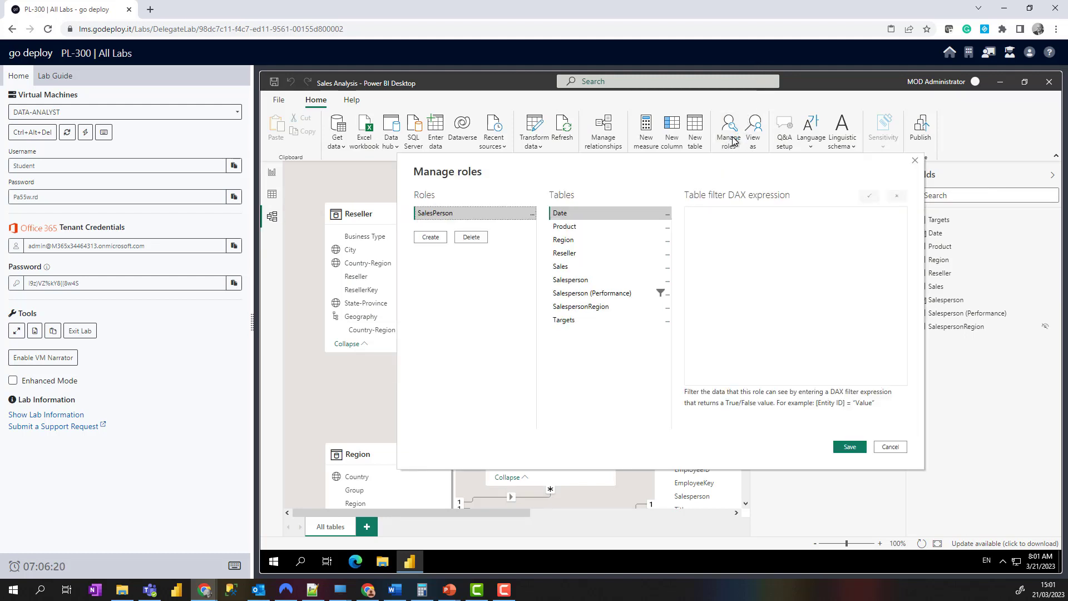
click(472, 237)
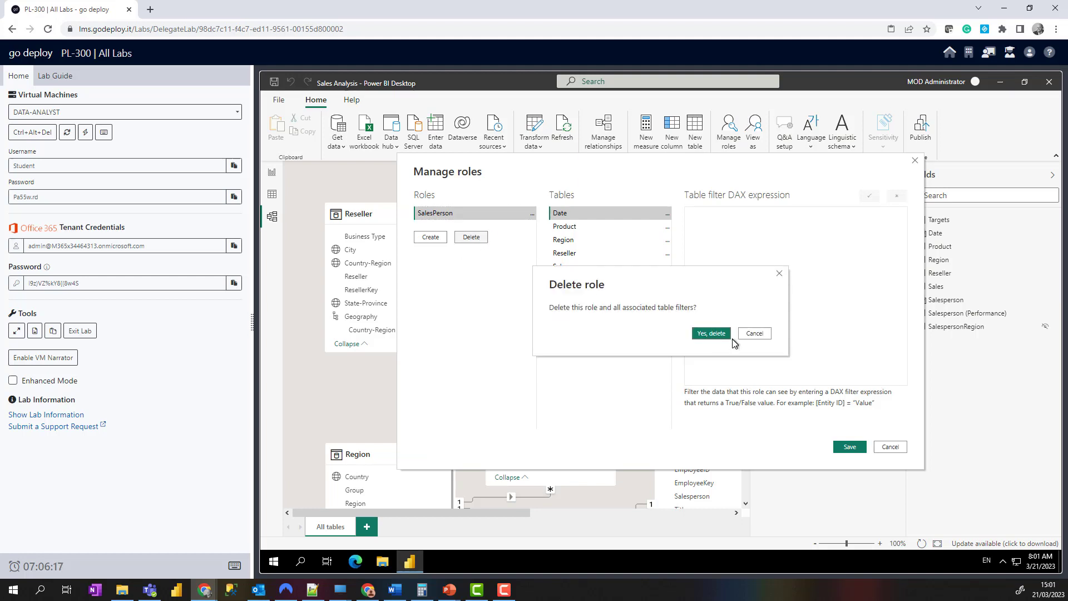
click(715, 334)
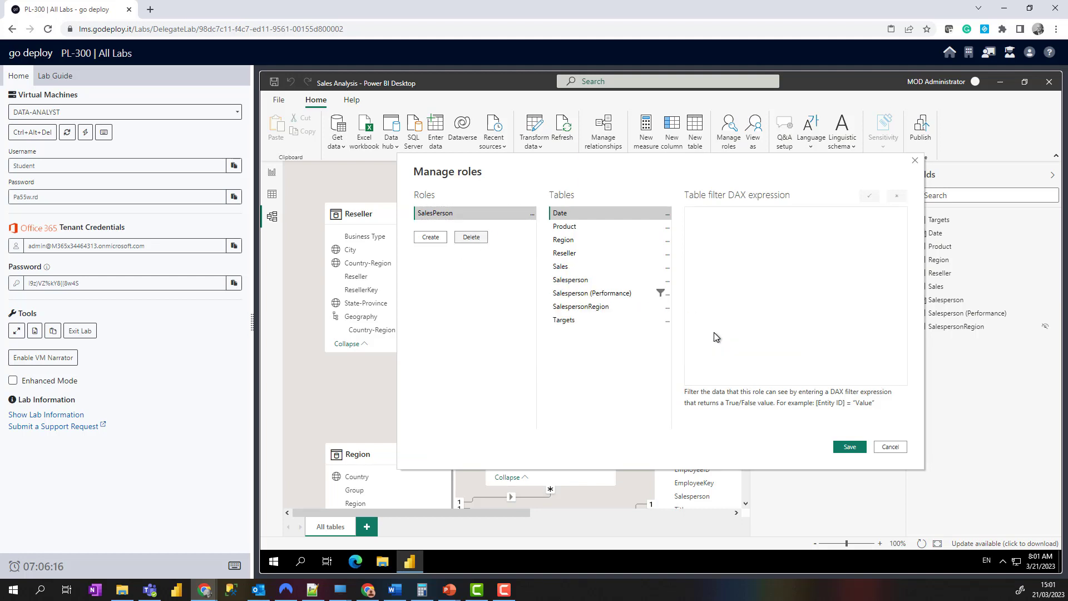
click(851, 448)
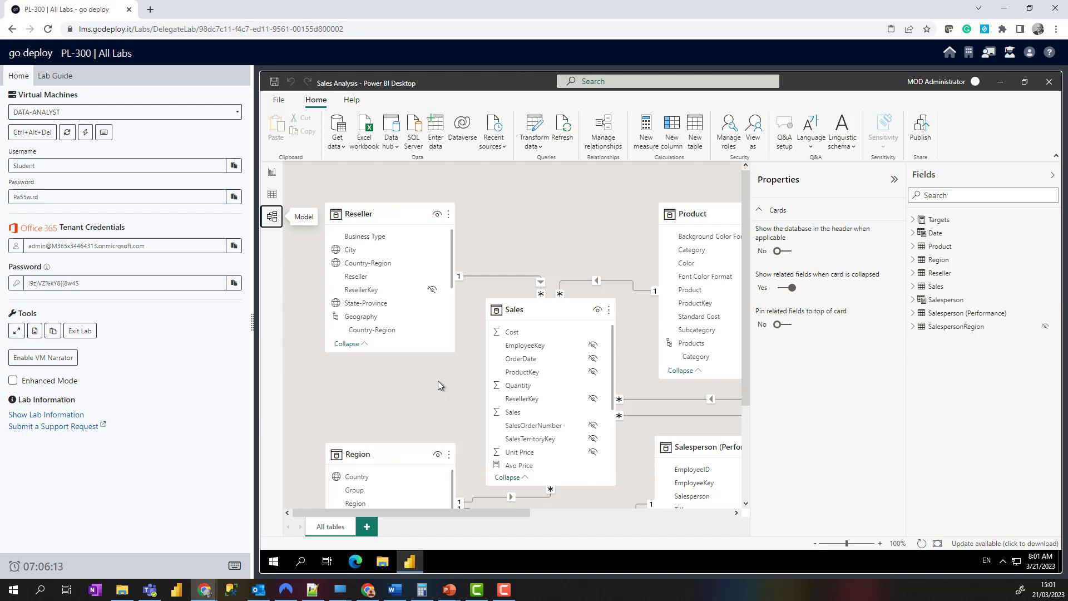